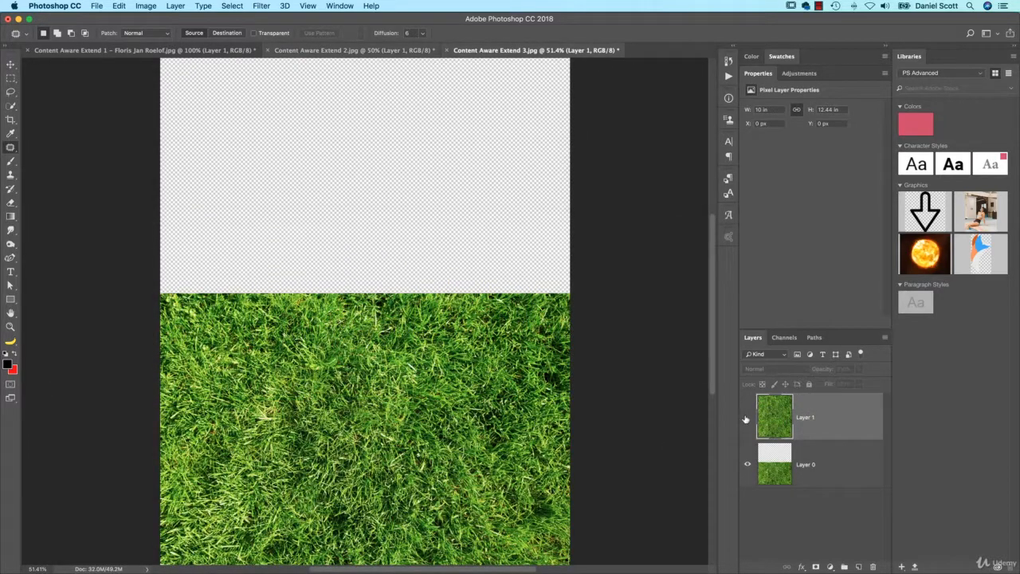
# - Show Layer 1 in Content Aware Extend 3.jpg to view the extended grass image
pyautogui.click(746, 418)
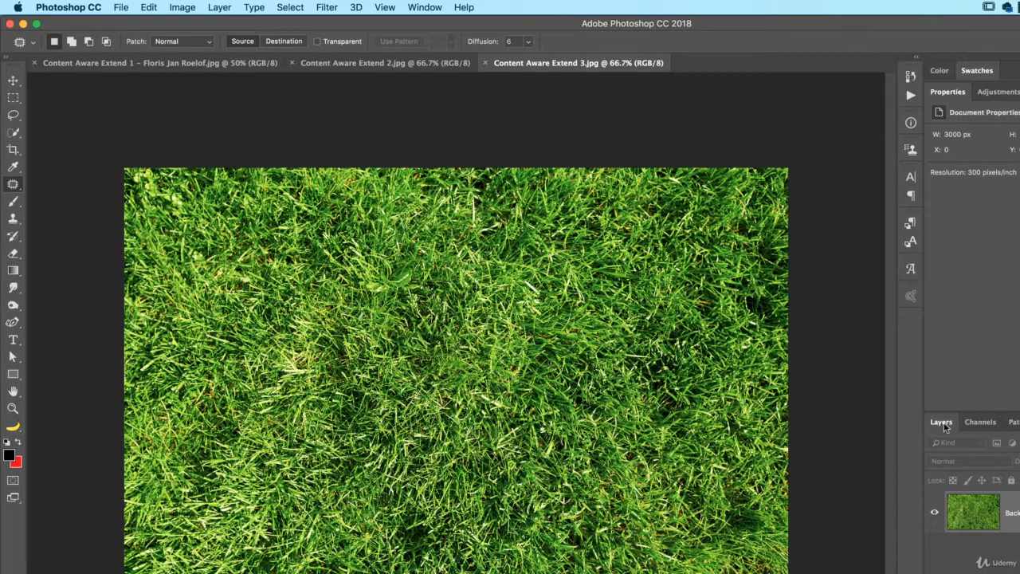
# - In the Content Aware Extend 1 bell tower image, activate the Content-Aware Move Tool with its mode set to Extend
pyautogui.click(122, 63)
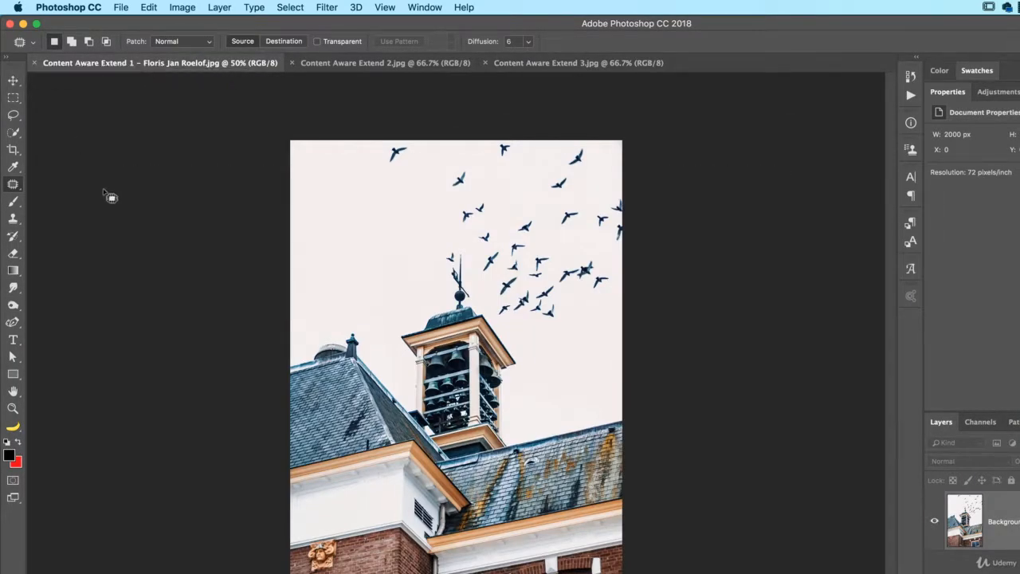
pyautogui.rightClick(15, 185)
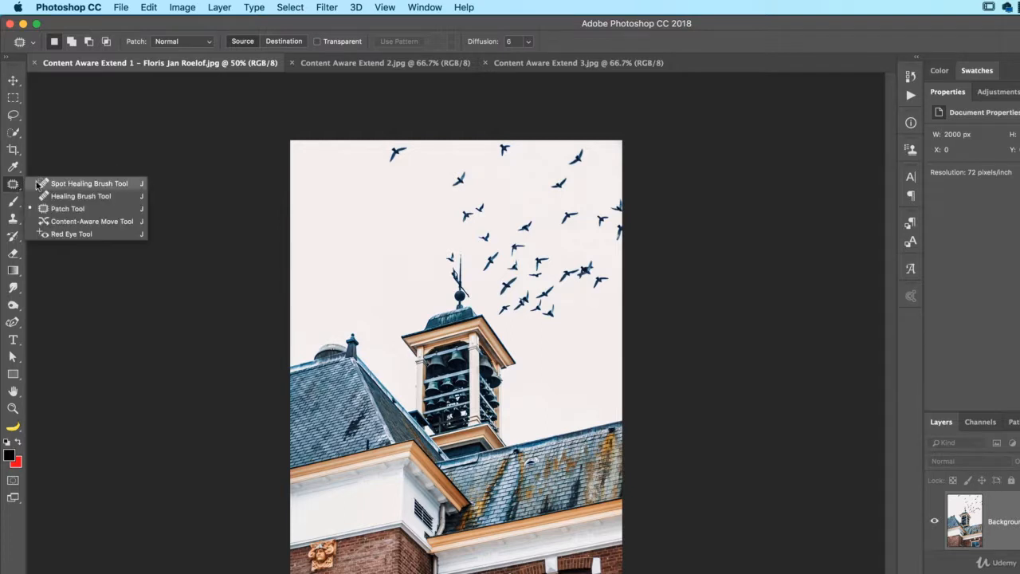
pyautogui.click(102, 226)
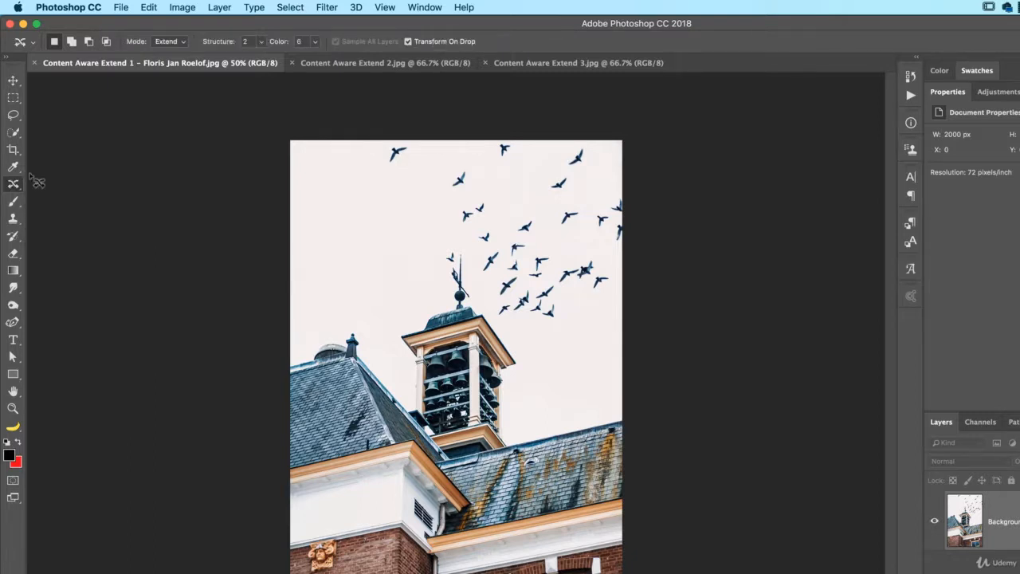
pyautogui.click(174, 41)
pyautogui.click(167, 32)
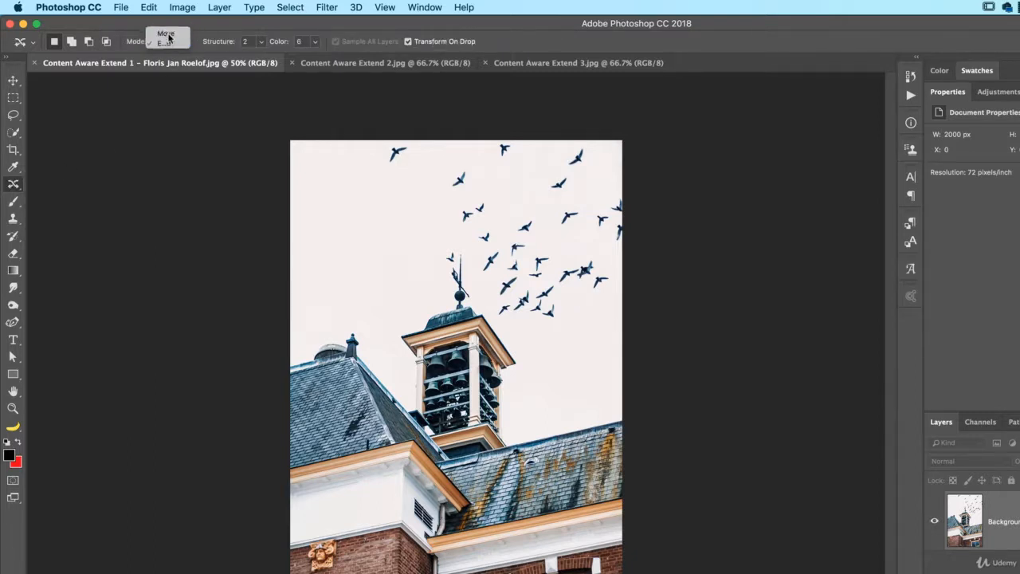
pyautogui.click(173, 43)
pyautogui.click(168, 51)
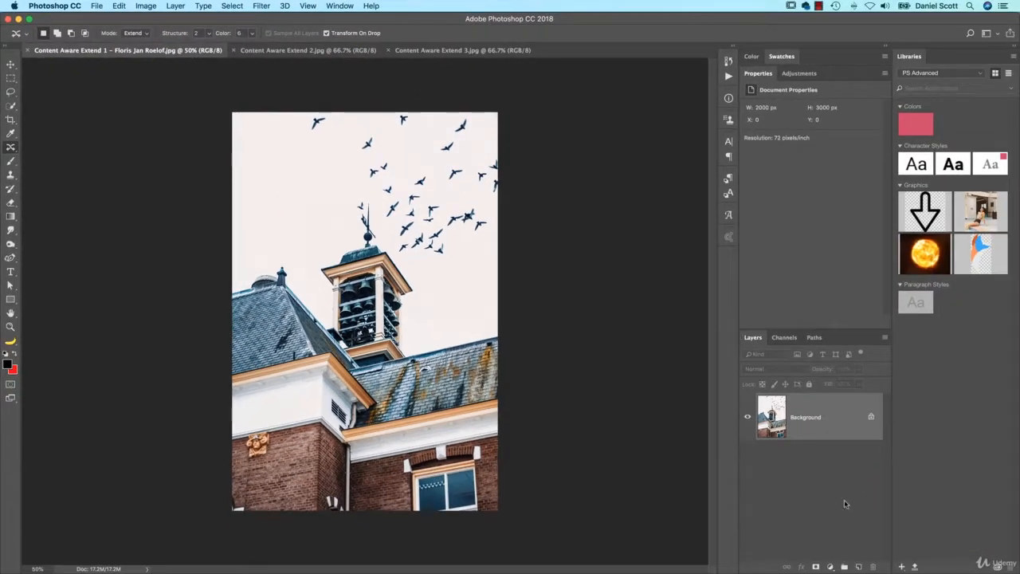
# - On a new layer, duplicate one bird into the empty sky left of the tower and another below the flock, right of the tower
pyautogui.click(858, 566)
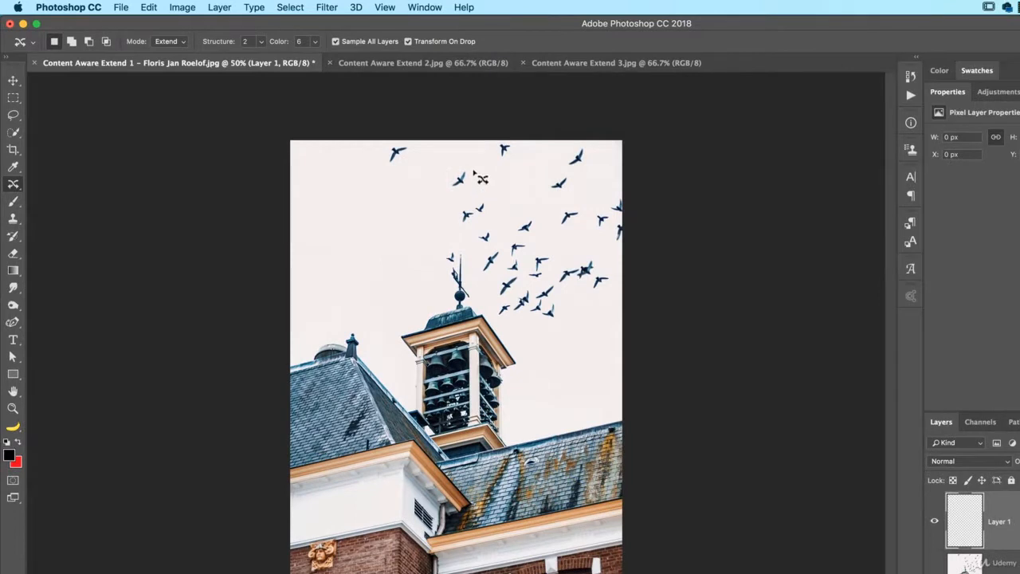
pyautogui.moveTo(481, 178)
pyautogui.mouseDown()
pyautogui.moveTo(452, 173)
pyautogui.moveTo(459, 194)
pyautogui.moveTo(477, 176)
pyautogui.moveTo(470, 165)
pyautogui.moveTo(462, 182)
pyautogui.moveTo(371, 224)
pyautogui.moveTo(395, 238)
pyautogui.moveTo(376, 222)
pyautogui.mouseUp()
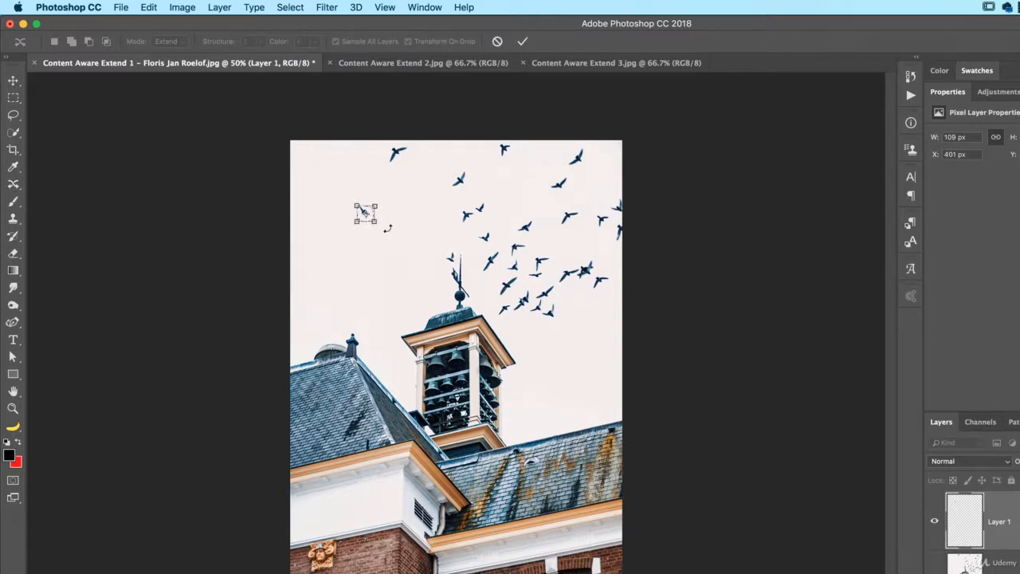
pyautogui.press('Return')
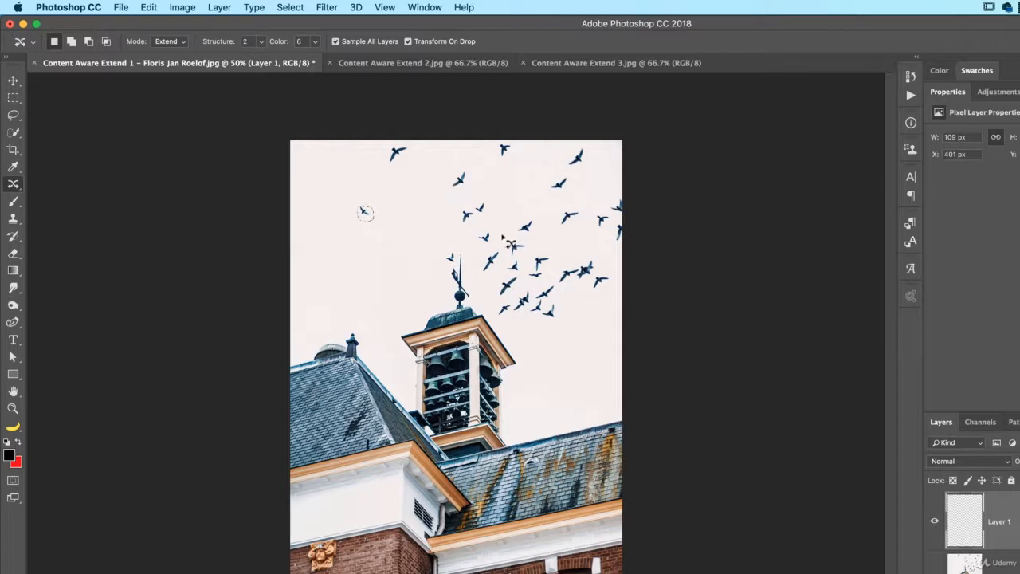
pyautogui.moveTo(541, 216)
pyautogui.mouseDown()
pyautogui.moveTo(518, 236)
pyautogui.moveTo(542, 218)
pyautogui.moveTo(446, 249)
pyautogui.moveTo(576, 319)
pyautogui.moveTo(579, 348)
pyautogui.moveTo(604, 333)
pyautogui.moveTo(547, 326)
pyautogui.mouseUp()
pyautogui.press('Return')
# - Try Structure 6 on the copied bird's blend, then set Structure to 5
pyautogui.click(261, 41)
pyautogui.moveTo(258, 58); pyautogui.dragTo(285, 57)
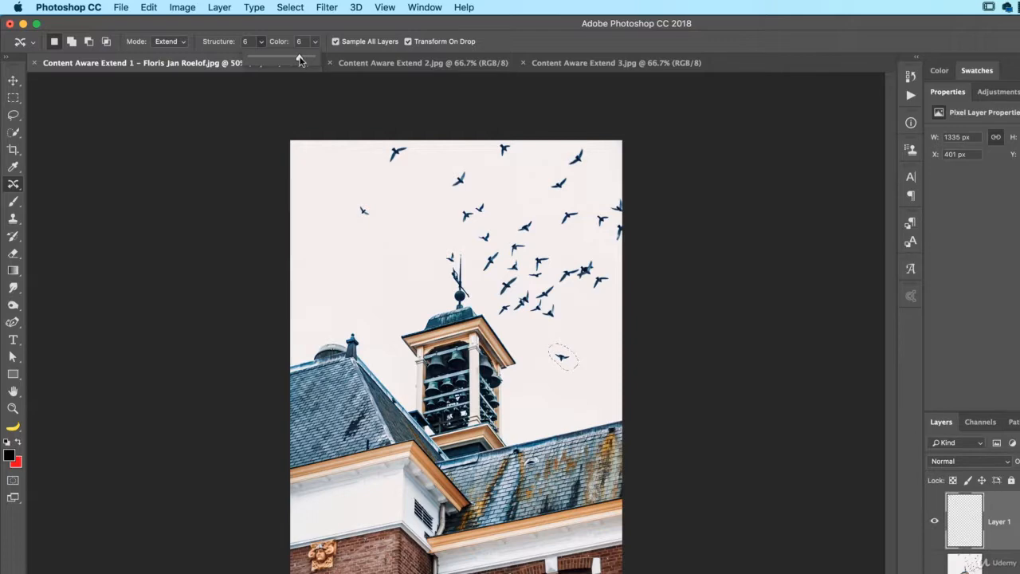
pyautogui.press('super+plus')
pyautogui.press('super+plus')
pyautogui.click(261, 42)
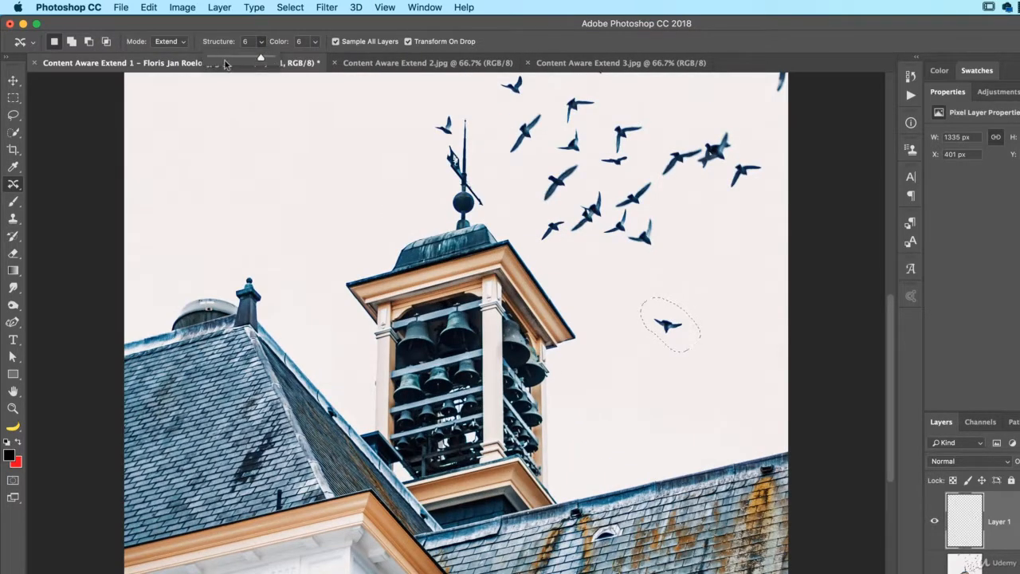
pyautogui.moveTo(261, 58); pyautogui.dragTo(254, 58)
pyautogui.click(261, 43)
# - In Content Aware Extend 2.jpg, crop the canvas outward to about 4775 px wide, adding empty space right of the grass
pyautogui.click(425, 64)
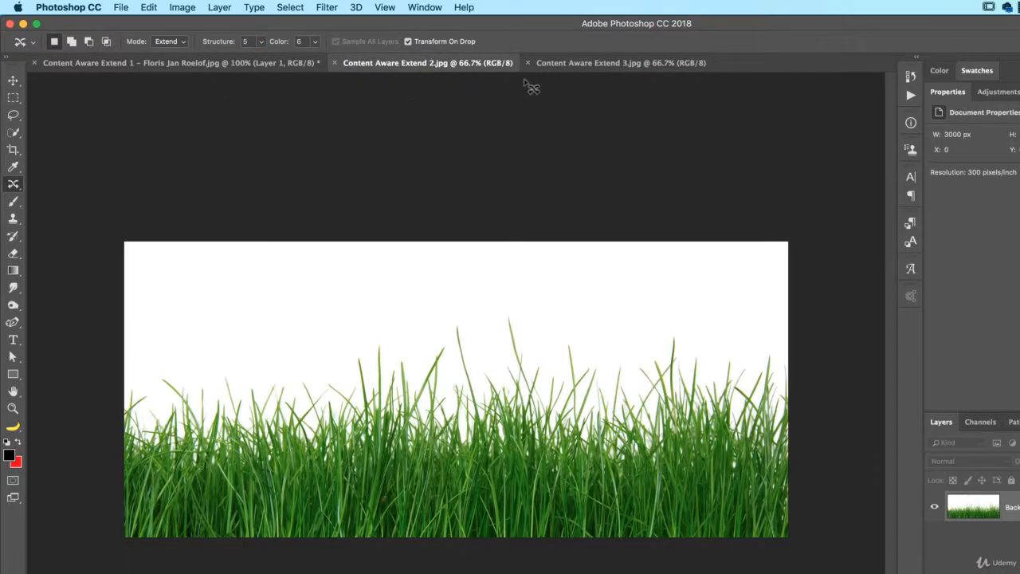
pyautogui.click(566, 64)
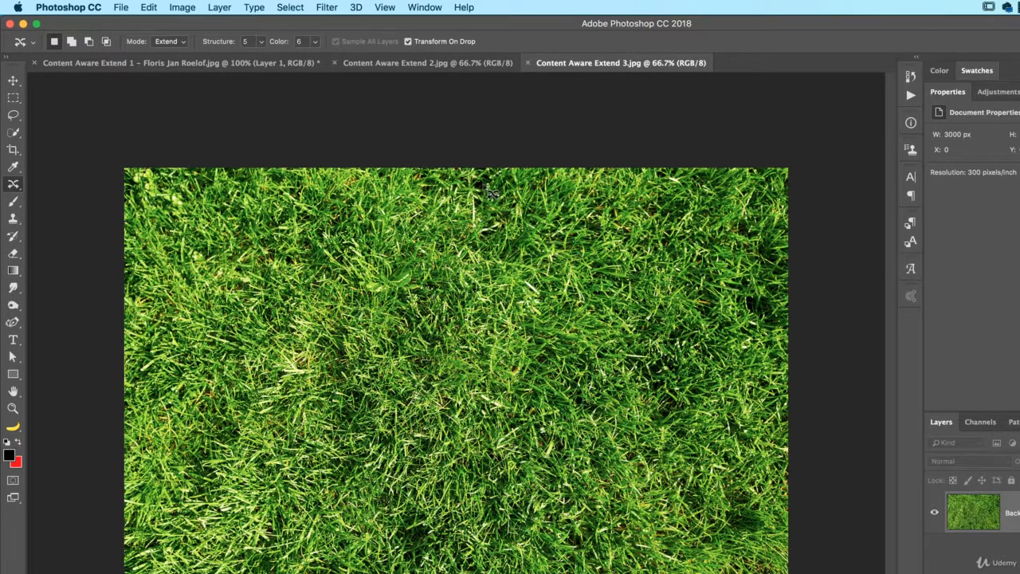
pyautogui.click(442, 67)
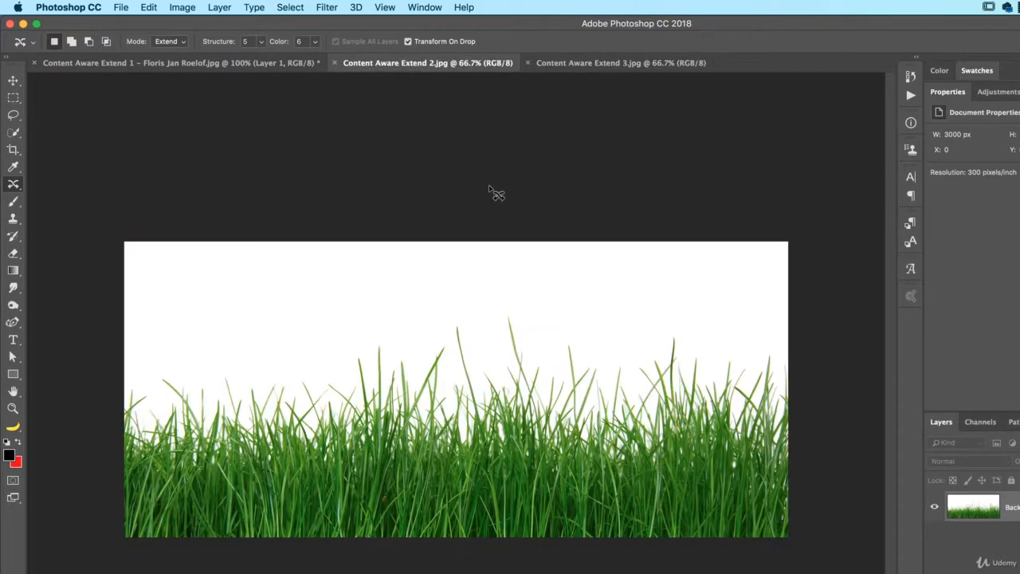
pyautogui.press('super+minus')
pyautogui.press('super+minus')
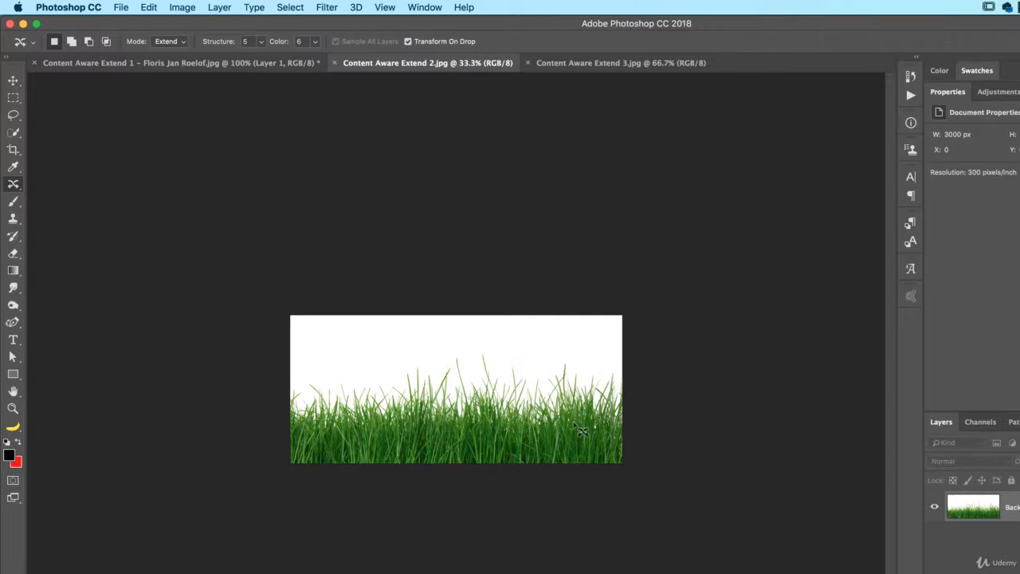
pyautogui.click(13, 149)
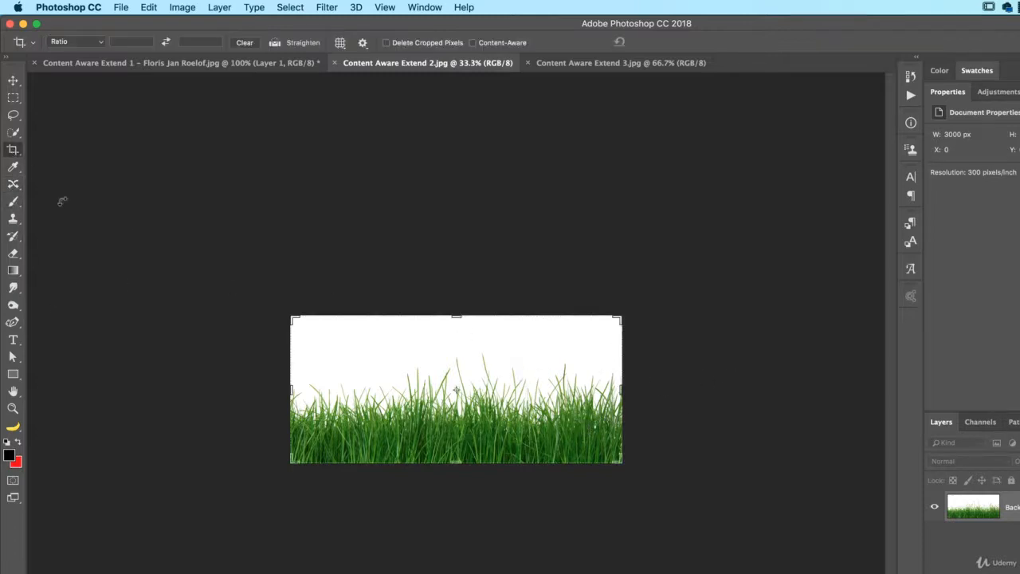
pyautogui.moveTo(620, 391); pyautogui.dragTo(719, 393)
pyautogui.press('Return')
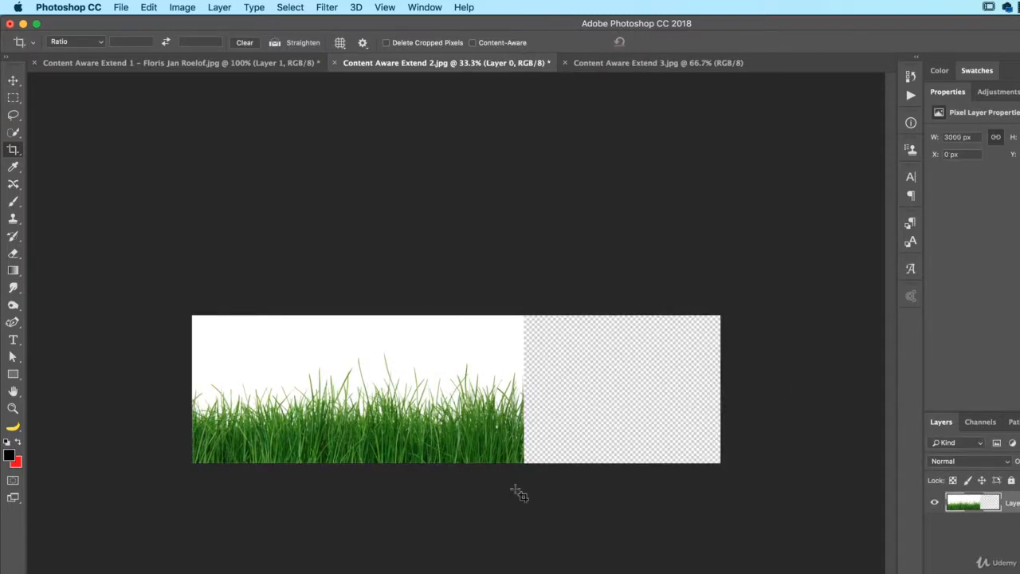
# - Select the whole grass image with a slight overlap into the empty area, and add a new layer for the Content-Aware Move Tool
pyautogui.press('m')
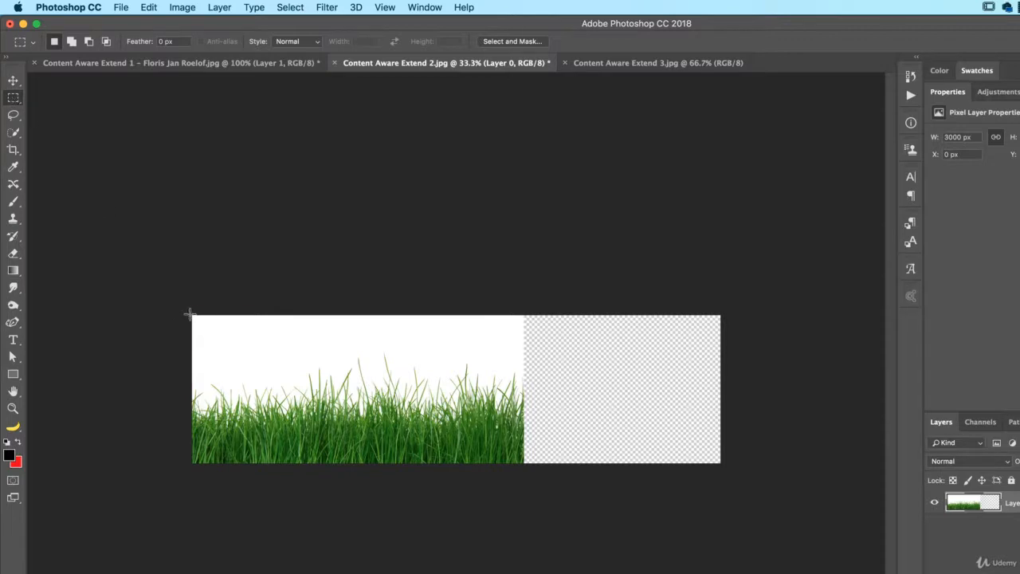
pyautogui.moveTo(190, 313); pyautogui.dragTo(535, 467)
pyautogui.moveTo(15, 185); pyautogui.dragTo(53, 222)
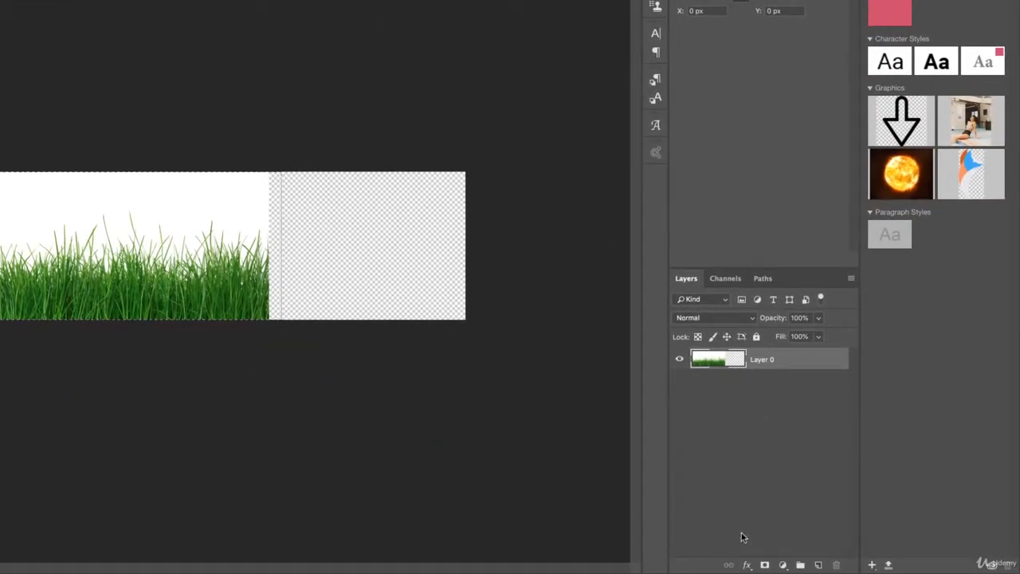
pyautogui.click(818, 564)
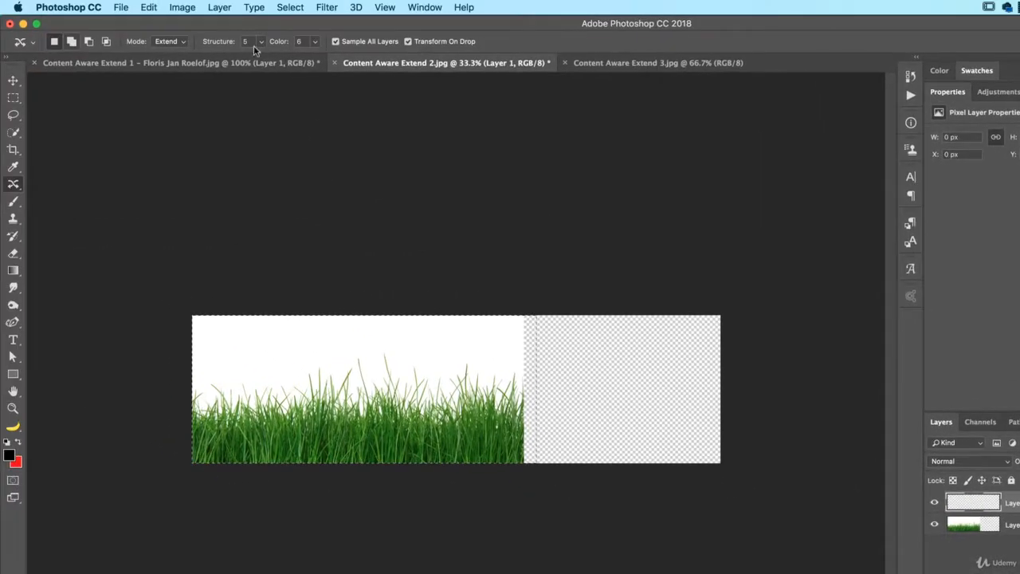
# - Extend the grass by placing a copy of the selection over the empty area at about X 2260 px
pyautogui.moveTo(303, 401); pyautogui.dragTo(548, 404)
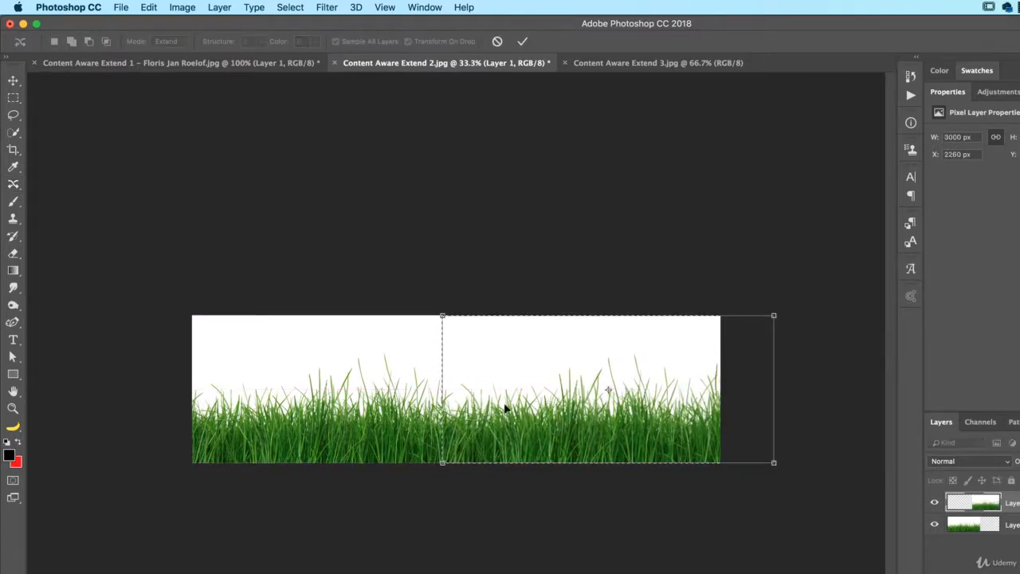
pyautogui.press('super+equal')
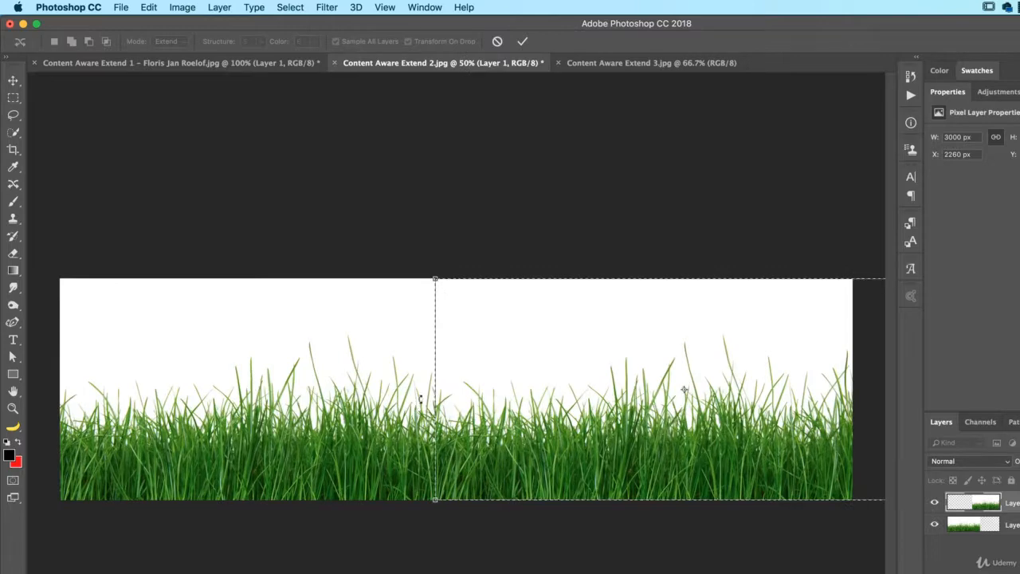
pyautogui.press('super+equal')
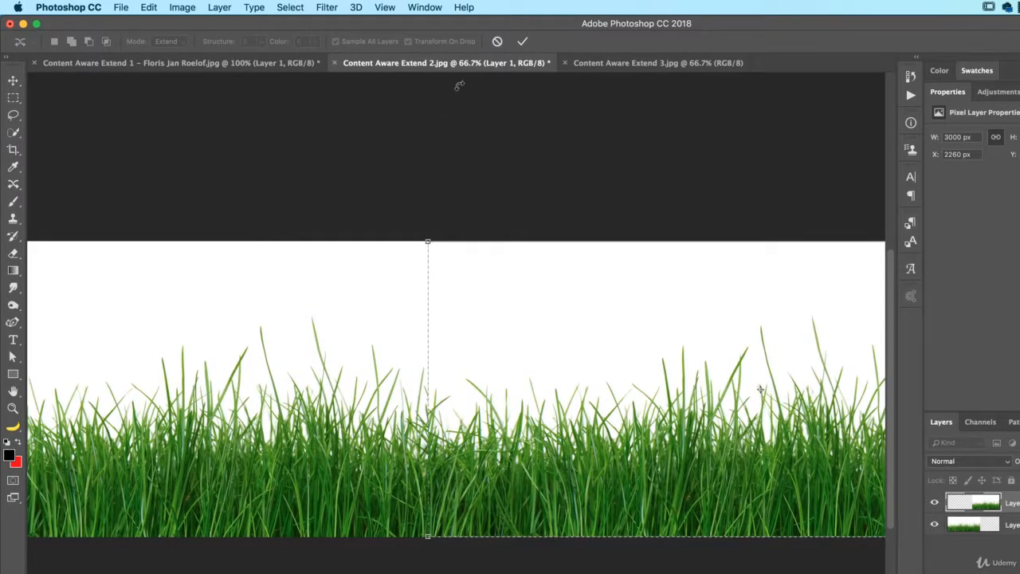
pyautogui.hscroll(-5, 407, 369)
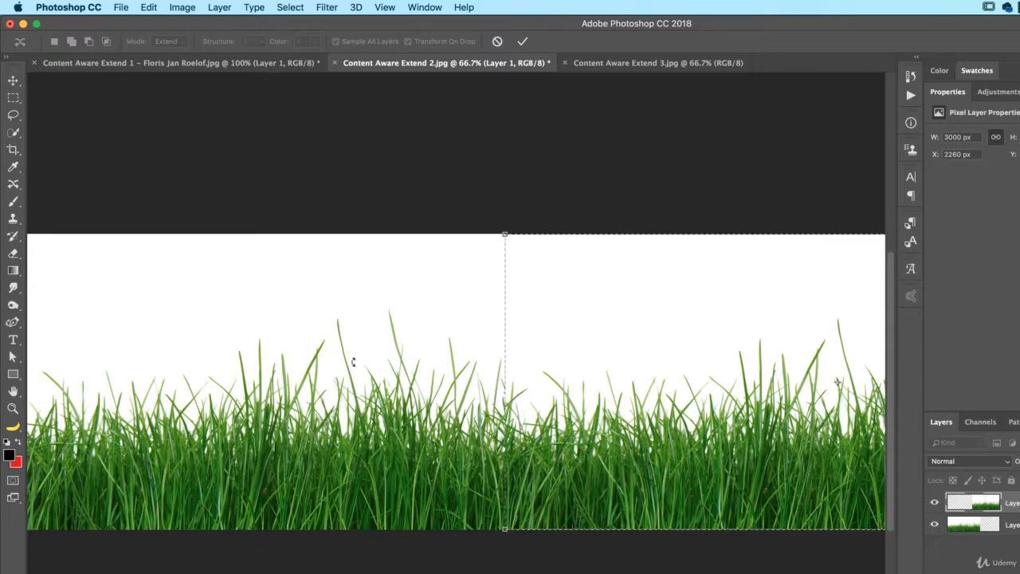
pyautogui.press('Return')
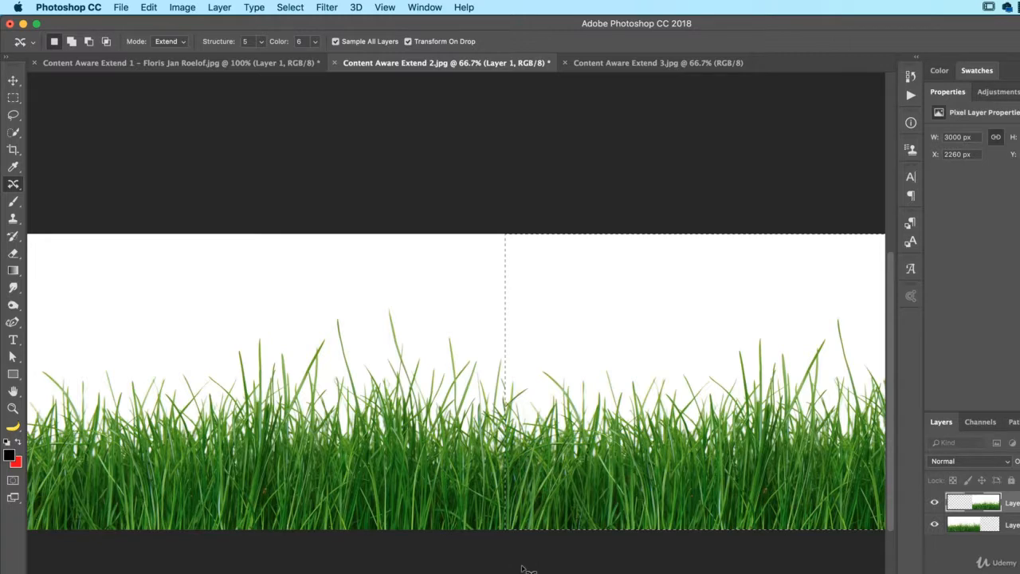
# - Deselect and compare the image with the extension layer hidden and shown, then undo the grass extension
pyautogui.press('super+d')
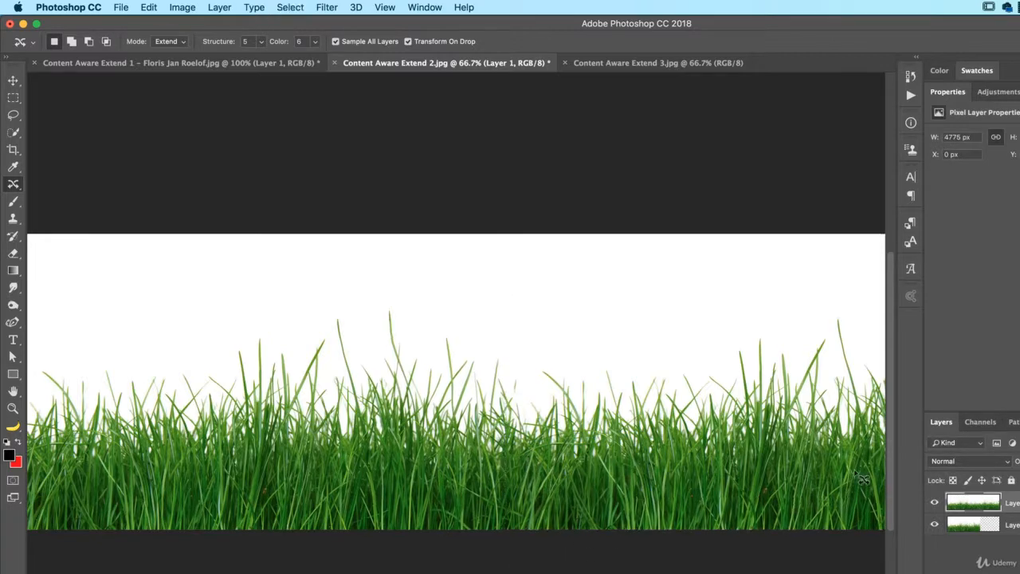
pyautogui.click(934, 502)
pyautogui.click(933, 502)
pyautogui.press('alt+super+z')
# - Extend the grass with a copy at about X 2171 px, blending it with Structure 2 and Color 8, and deselect
pyautogui.moveTo(118, 472); pyautogui.dragTo(586, 462)
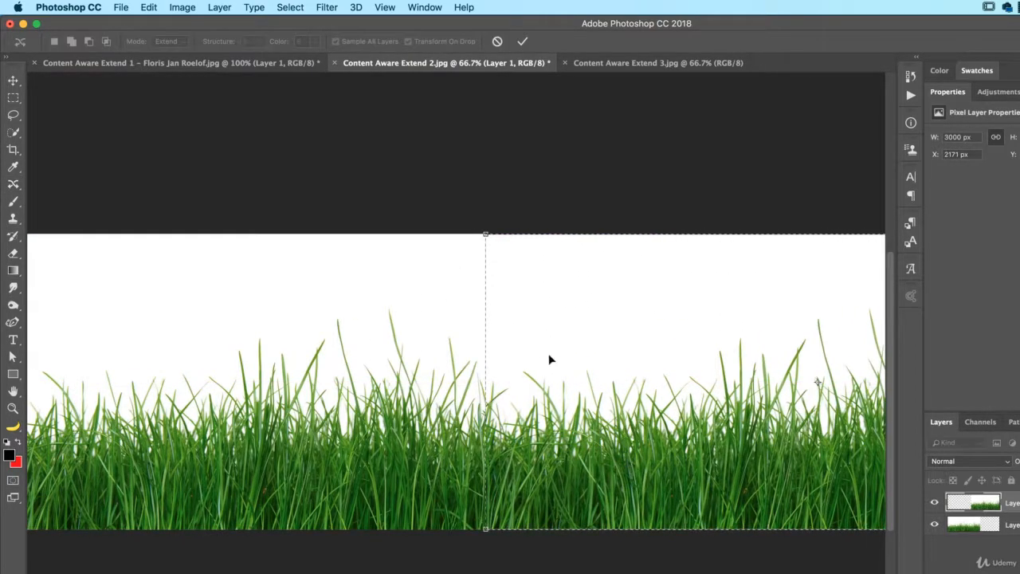
pyautogui.press('Return')
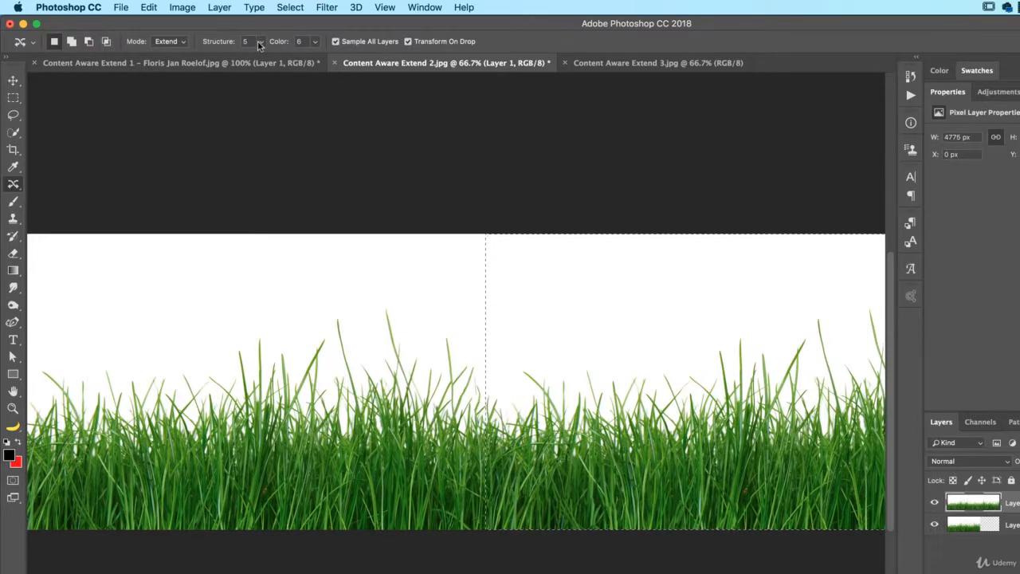
pyautogui.click(261, 41)
pyautogui.moveTo(253, 59); pyautogui.dragTo(229, 61)
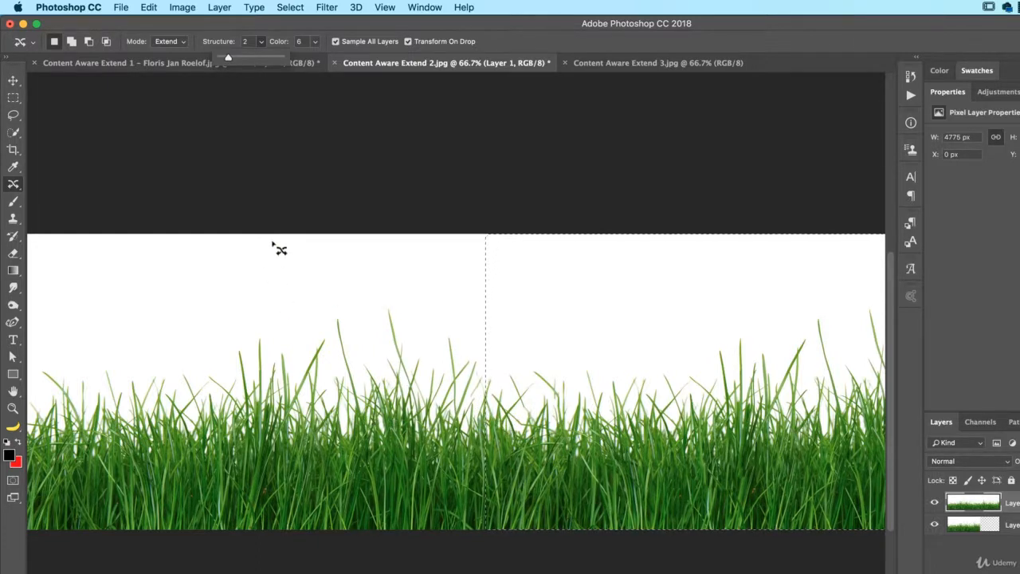
pyautogui.click(315, 42)
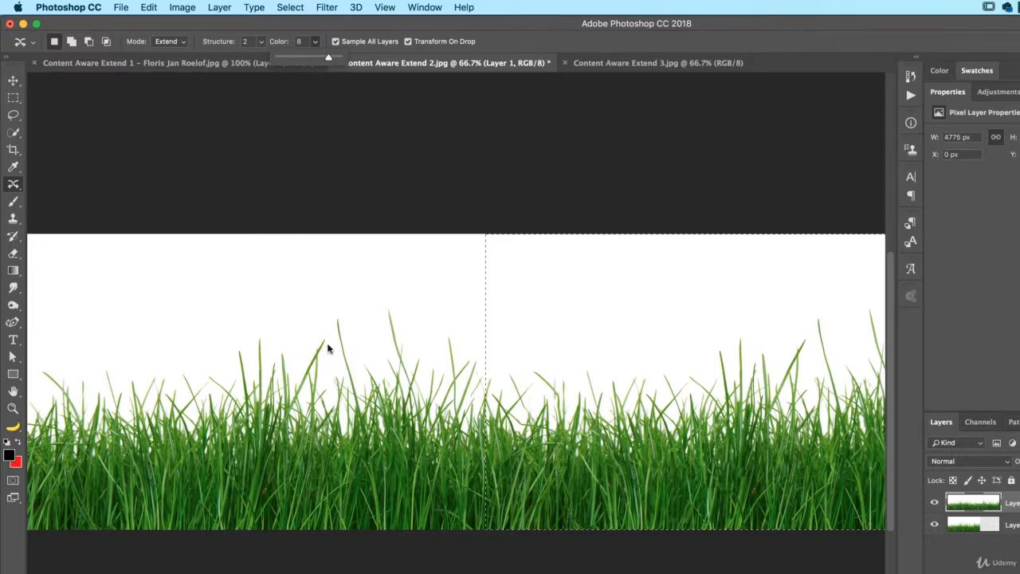
pyautogui.click(363, 386)
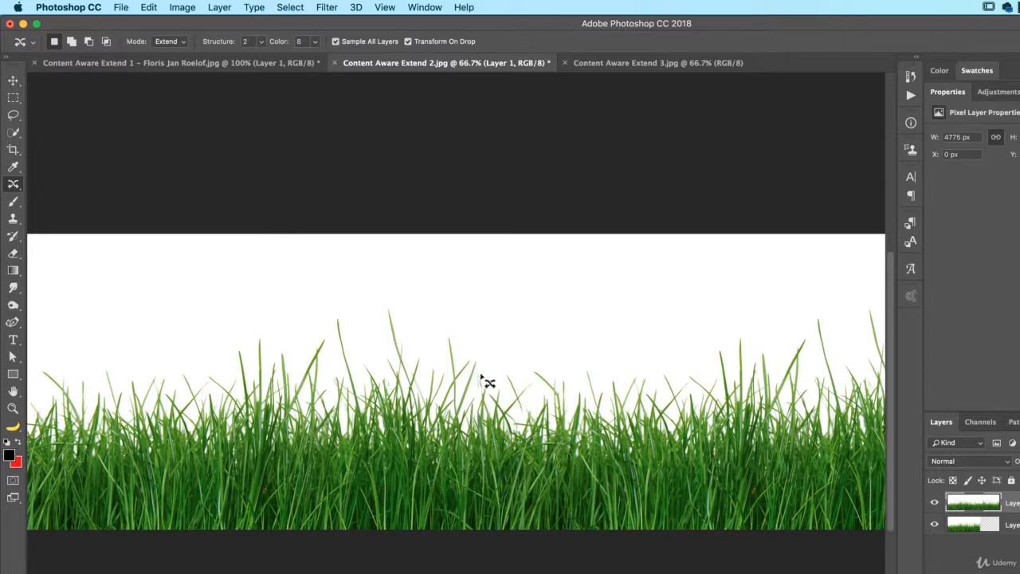
# - Undo the grass extension on the new layer
pyautogui.press('super+minus')
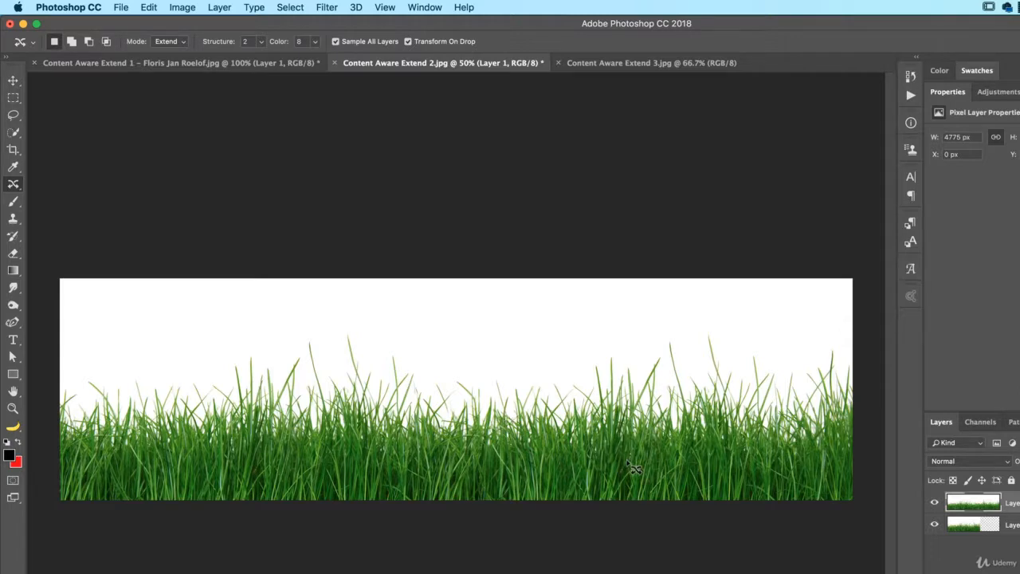
pyautogui.press('super+z')
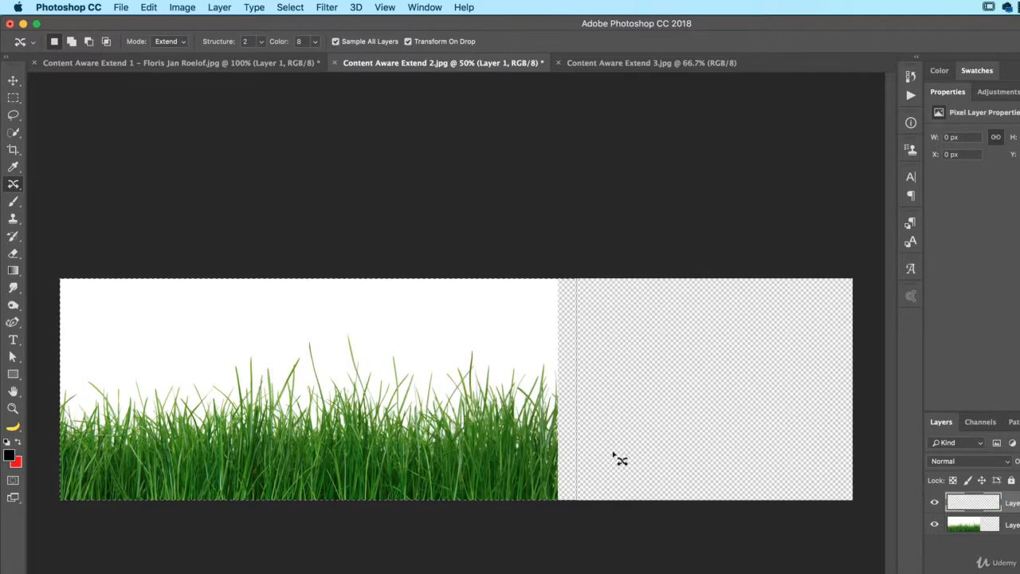
# - Select the original grass pixels and extend them with a horizontally flipped copy placed at X 1775 px over the empty area
pyautogui.keyDown('super'); pyautogui.click(967, 525); pyautogui.keyUp('super')
pyautogui.moveTo(267, 446); pyautogui.dragTo(552, 451)
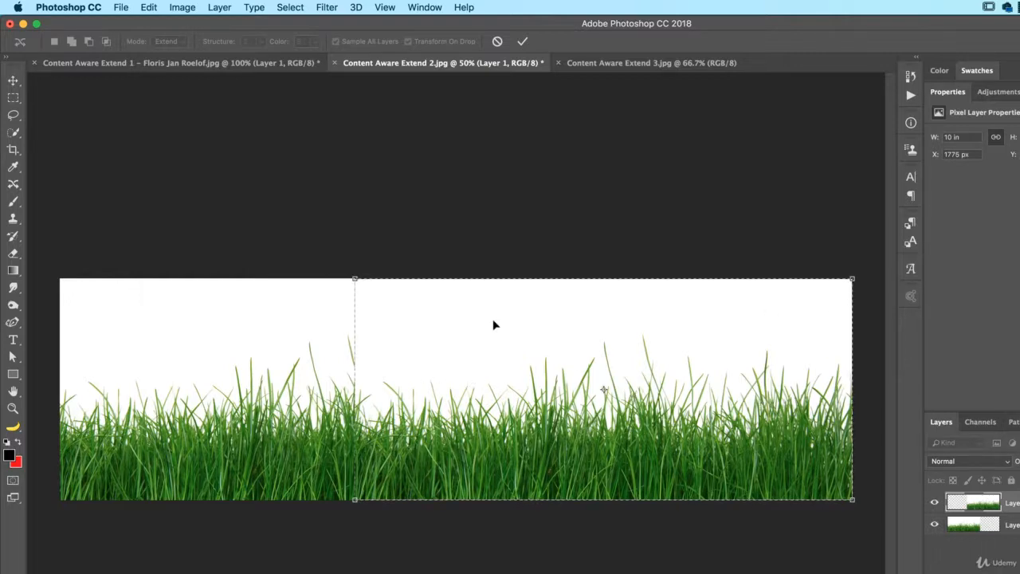
pyautogui.rightClick(675, 361)
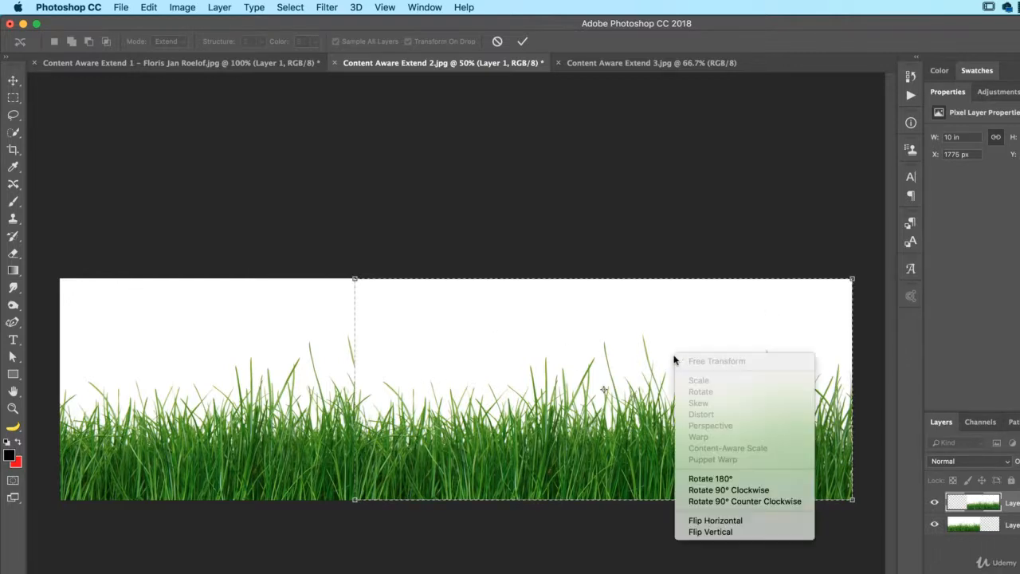
pyautogui.click(690, 522)
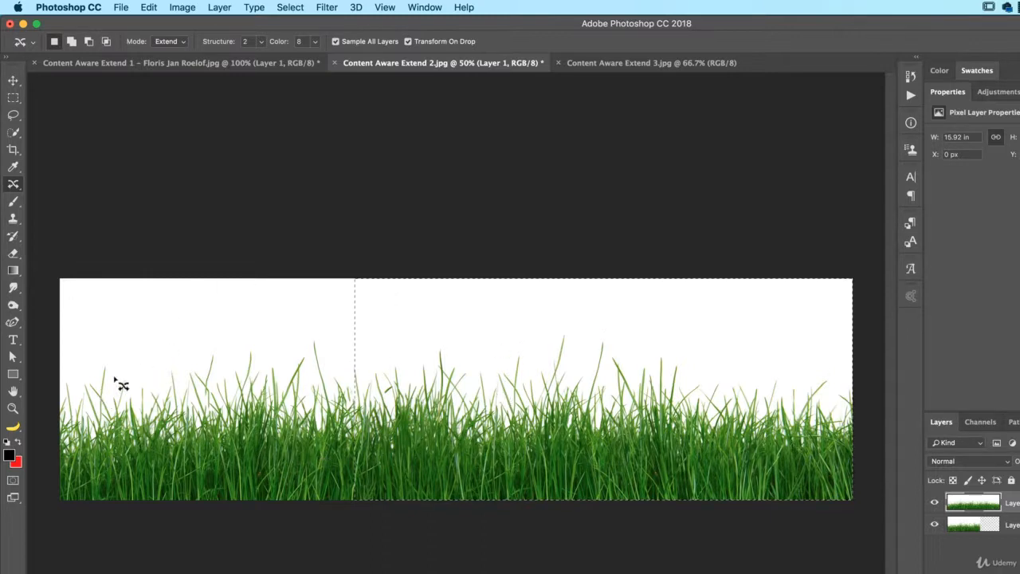
# - Set the blend of the flipped grass extension to Structure 4 and Color 2, and deselect
pyautogui.click(262, 42)
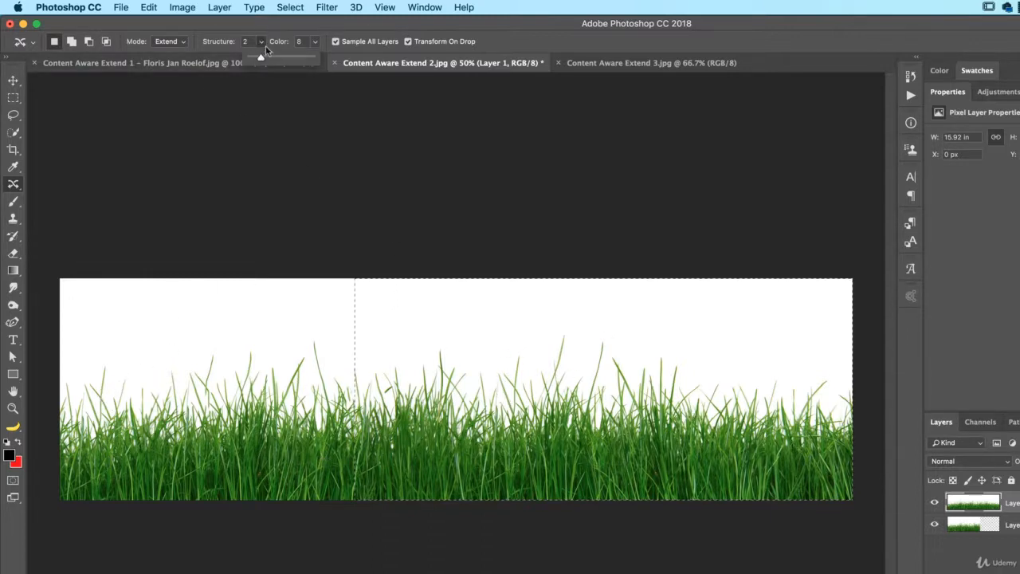
pyautogui.moveTo(260, 58); pyautogui.dragTo(280, 58)
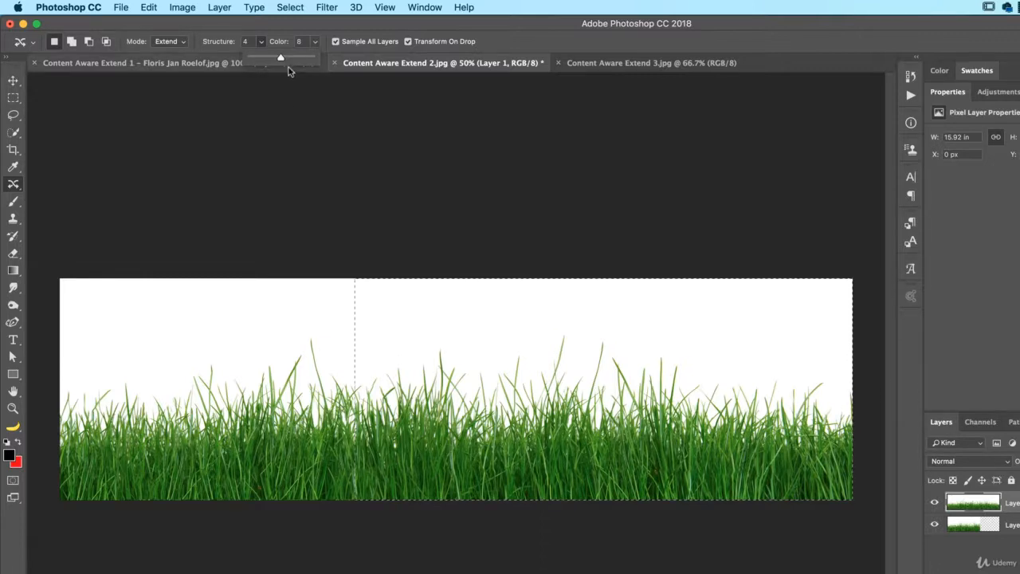
pyautogui.click(316, 41)
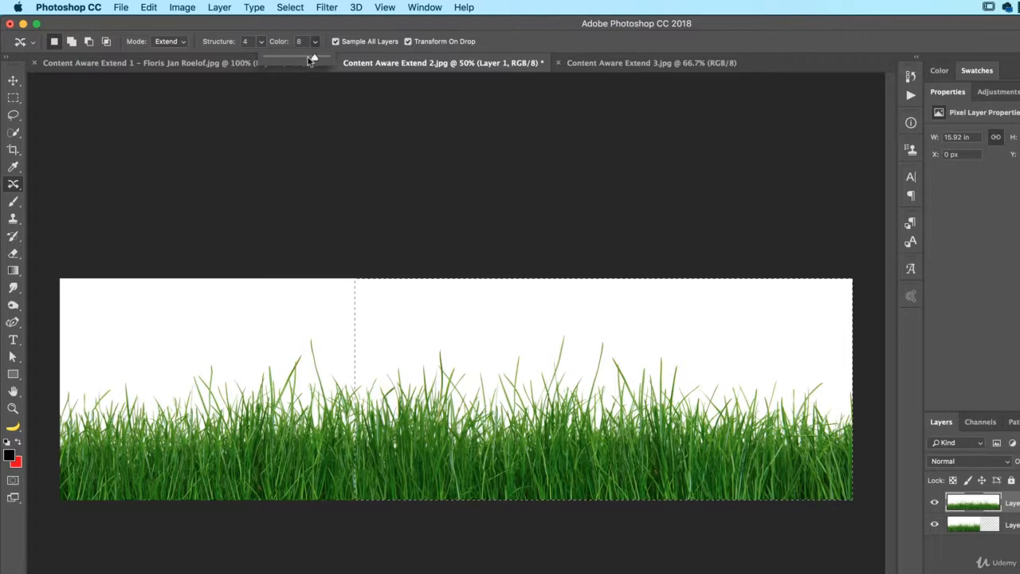
pyautogui.moveTo(317, 59); pyautogui.dragTo(285, 73)
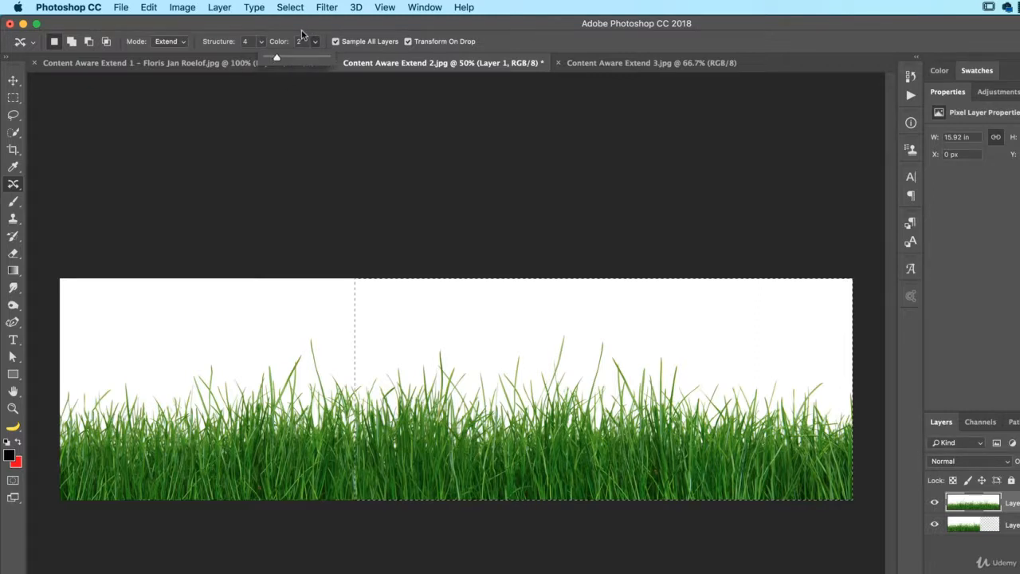
pyautogui.press('super+d')
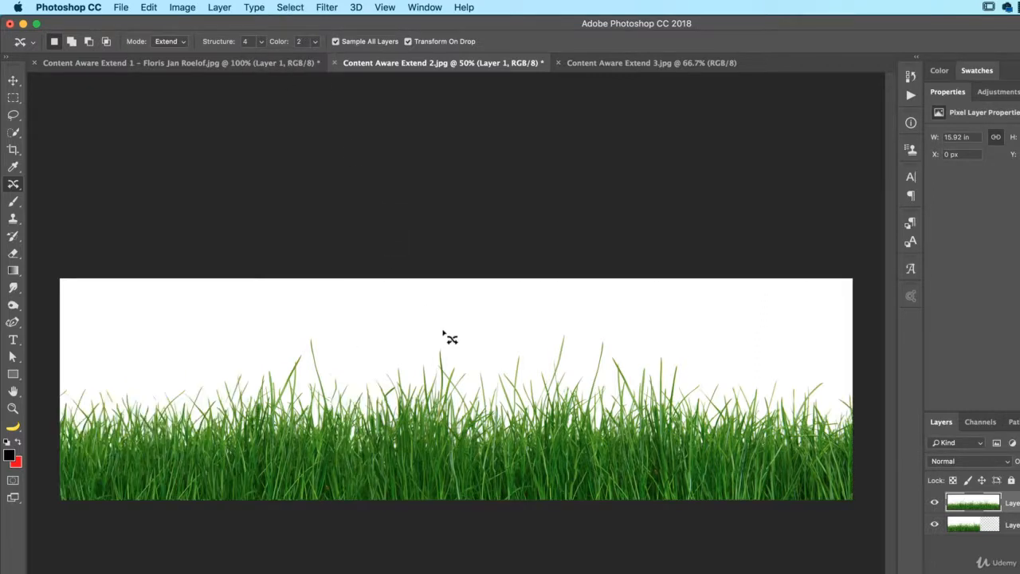
# - Compare the grass image with the extension layer hidden and shown
pyautogui.click(934, 502)
pyautogui.click(933, 502)
pyautogui.click(932, 503)
pyautogui.click(931, 503)
# - Switch to Content Aware Extend 3.jpg and crop outward to add about 1731 px of empty canvas above the grass
pyautogui.click(657, 63)
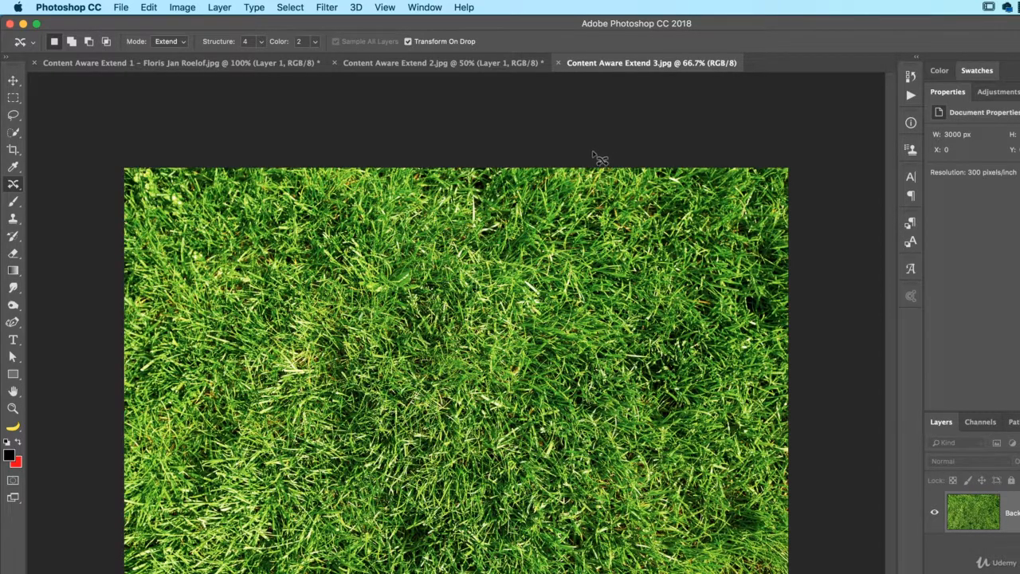
pyautogui.press('super+minus')
pyautogui.press('super+minus')
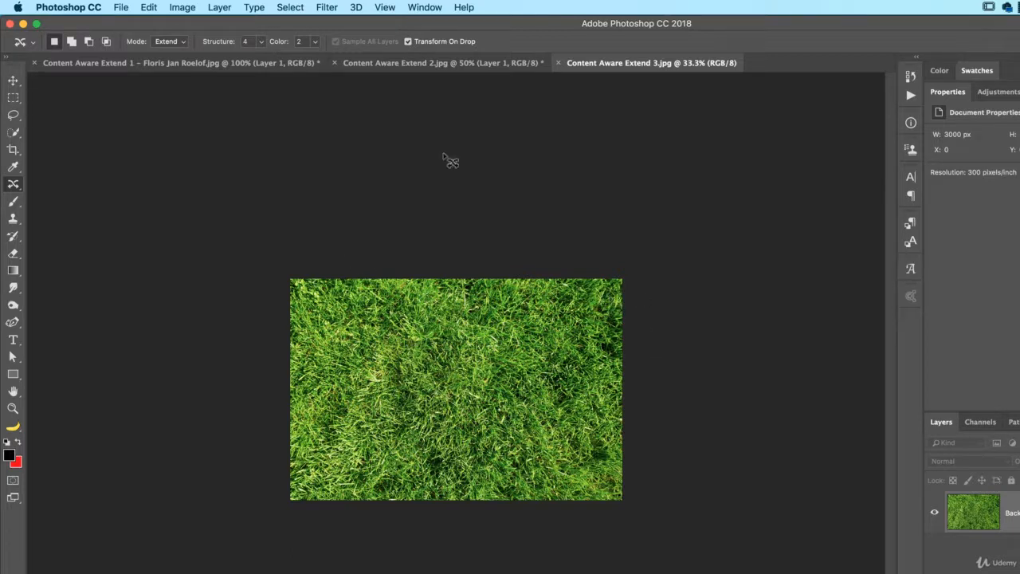
pyautogui.press('c')
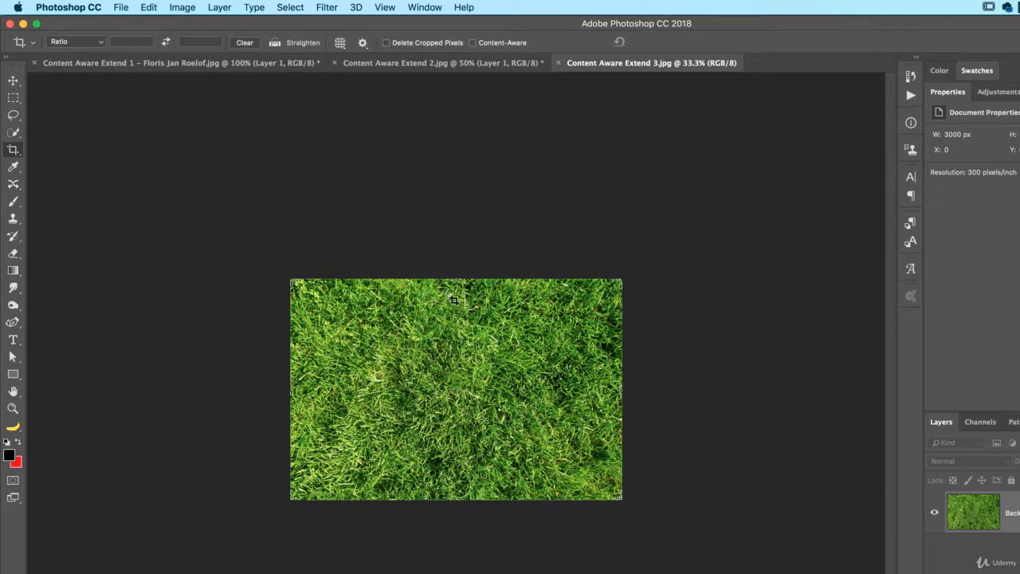
pyautogui.moveTo(456, 278); pyautogui.dragTo(465, 184)
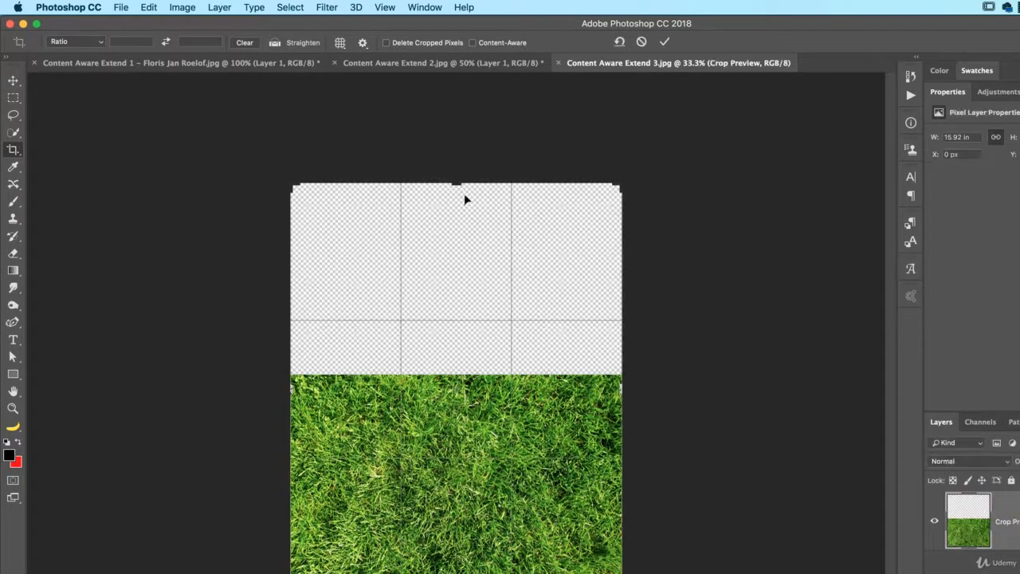
pyautogui.press('Return')
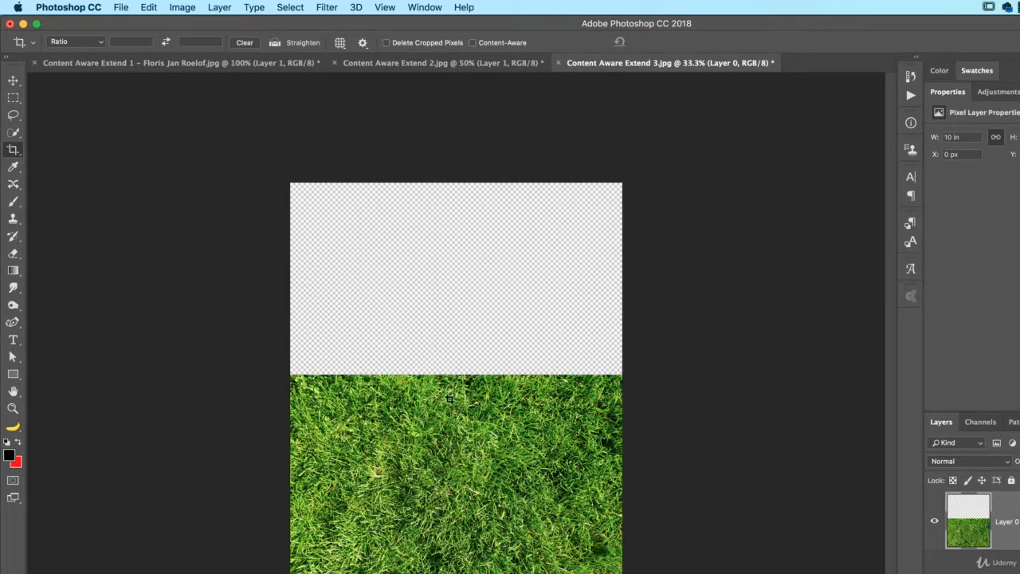
# - Try to stretch the grass upward over the empty canvas with Content-Aware Scale to about 187% height, and cancel it
pyautogui.click(142, 7)
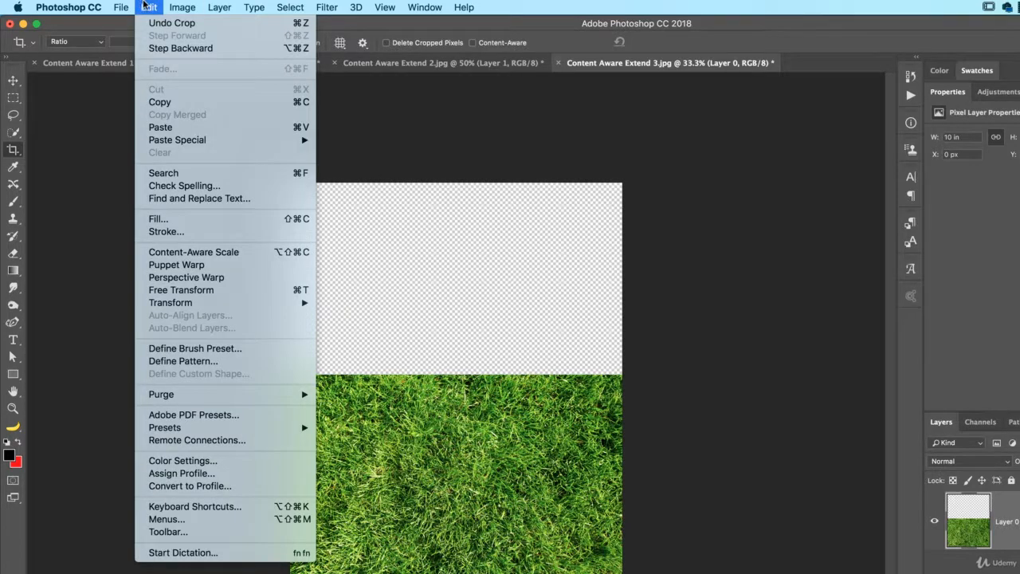
pyautogui.click(198, 251)
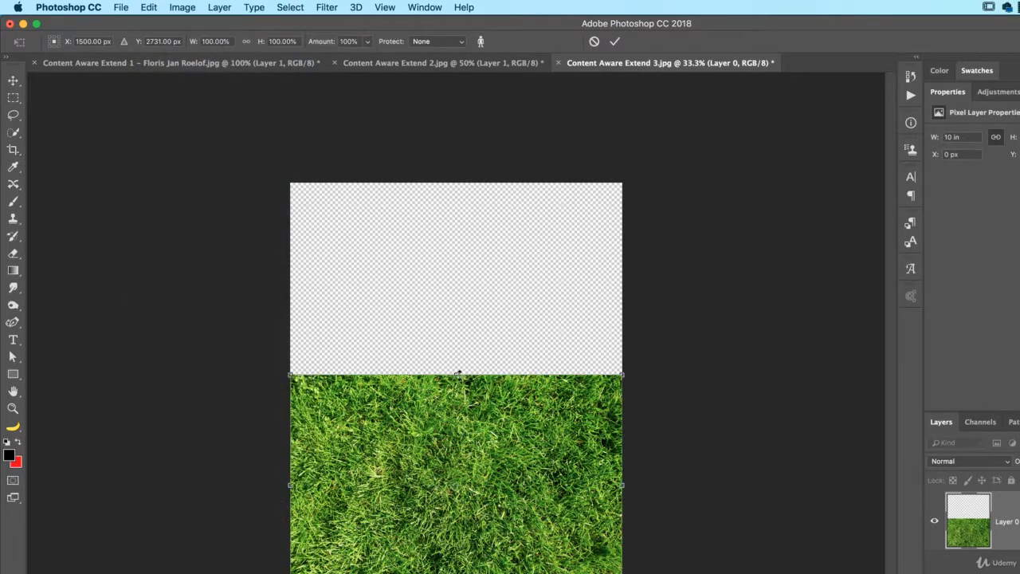
pyautogui.moveTo(458, 372); pyautogui.dragTo(495, 182)
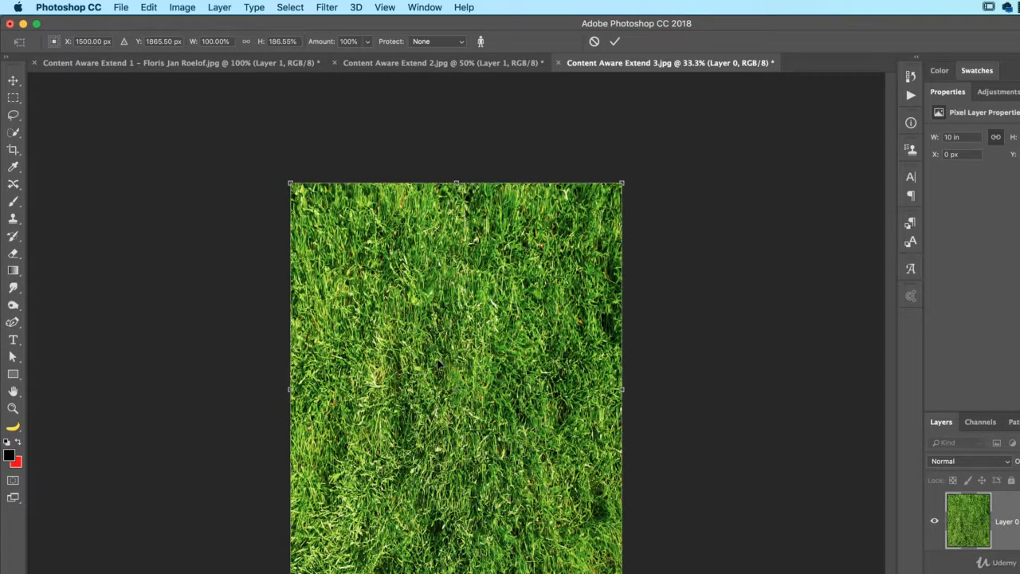
pyautogui.press('Escape')
pyautogui.press('c')
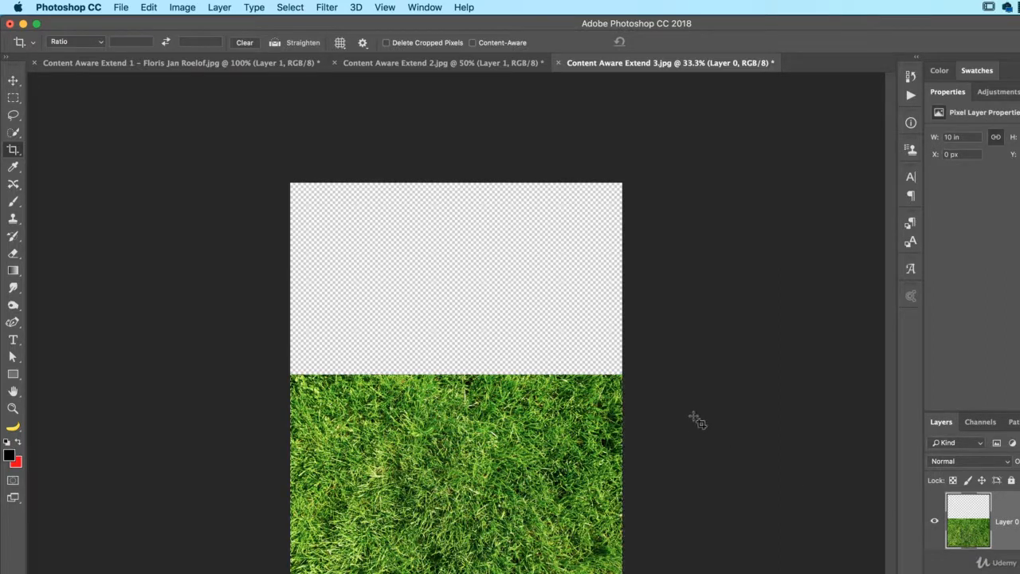
# - With the Content-Aware Move Tool, place a copy of the grass over the empty upper area at Y 0 px on a new layer
pyautogui.click(13, 185)
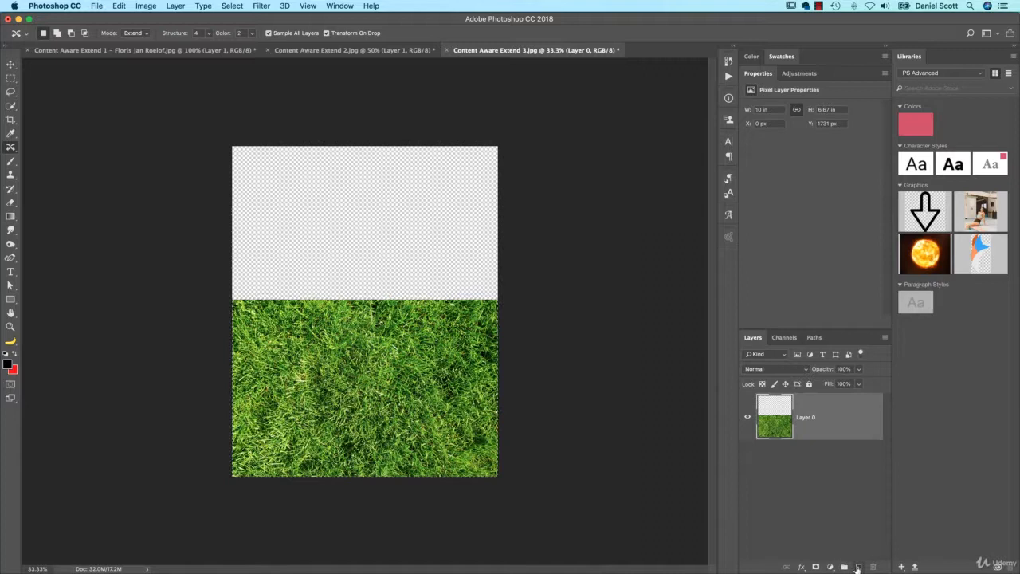
pyautogui.click(857, 567)
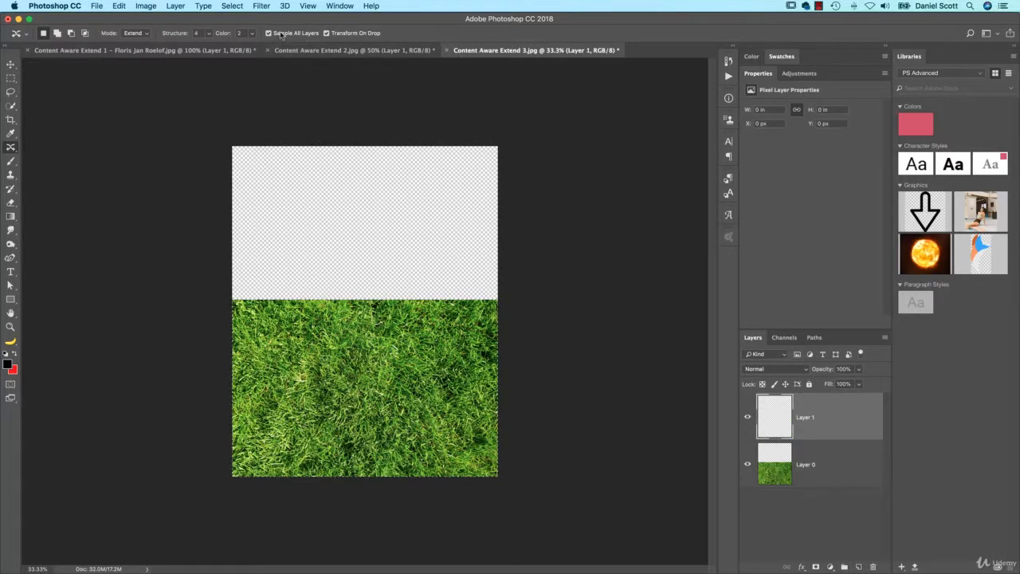
pyautogui.moveTo(375, 418); pyautogui.dragTo(375, 269)
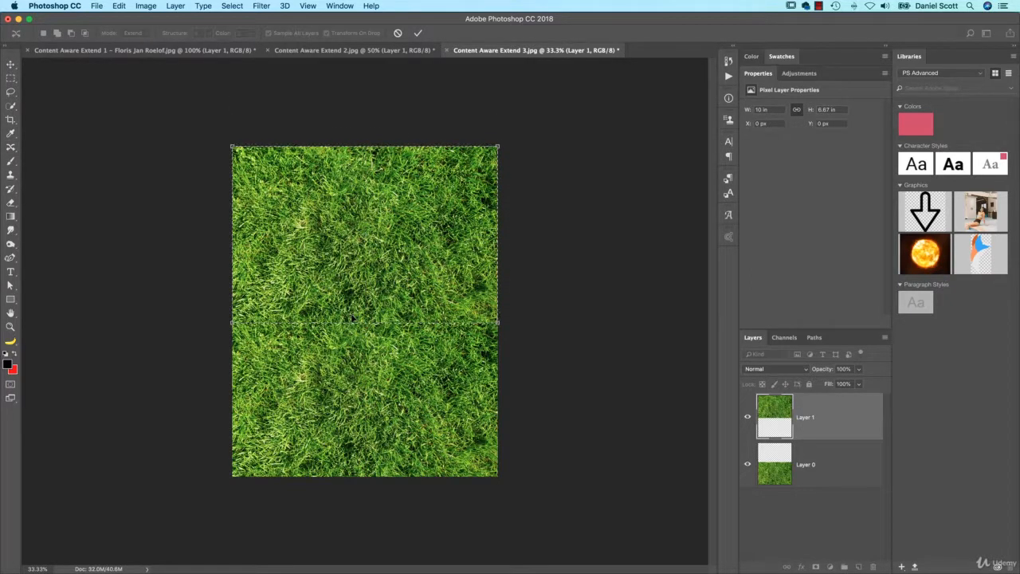
# - Try the copied grass flipped vertically and rotated 180°, returning it to its original orientation
pyautogui.rightClick(417, 246)
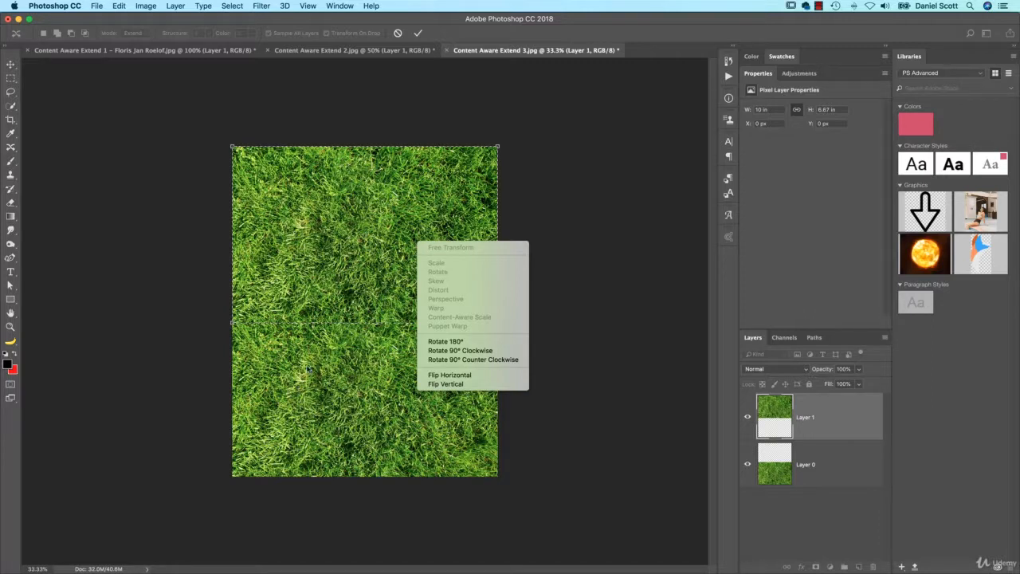
pyautogui.click(445, 383)
pyautogui.rightClick(409, 282)
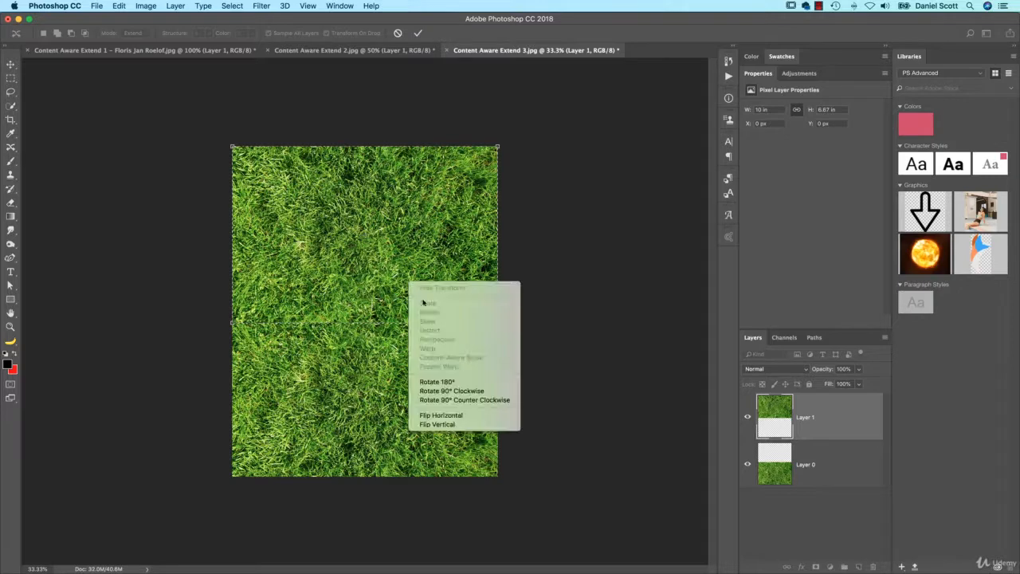
pyautogui.click(444, 425)
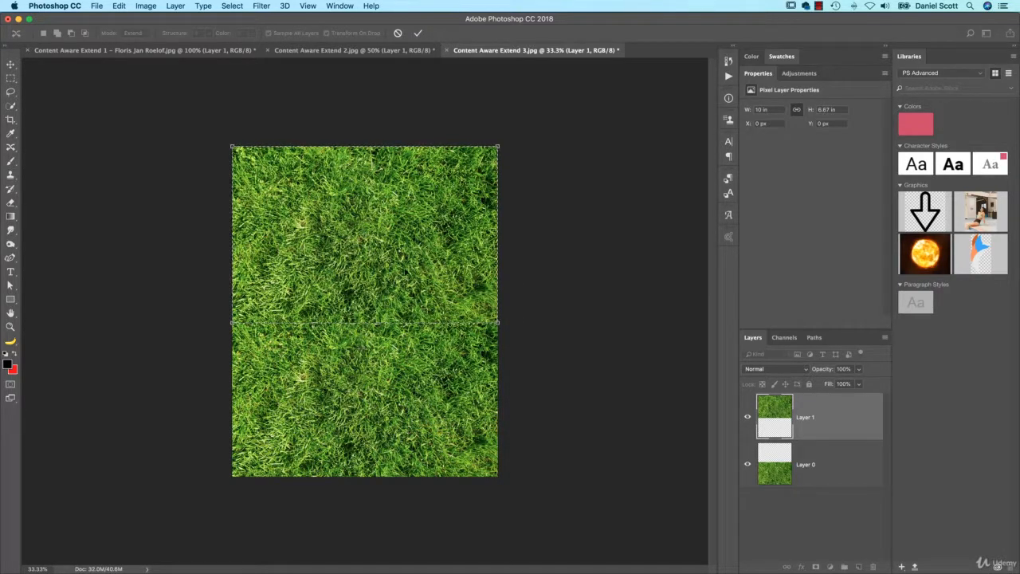
pyautogui.moveTo(500, 284); pyautogui.dragTo(201, 223)
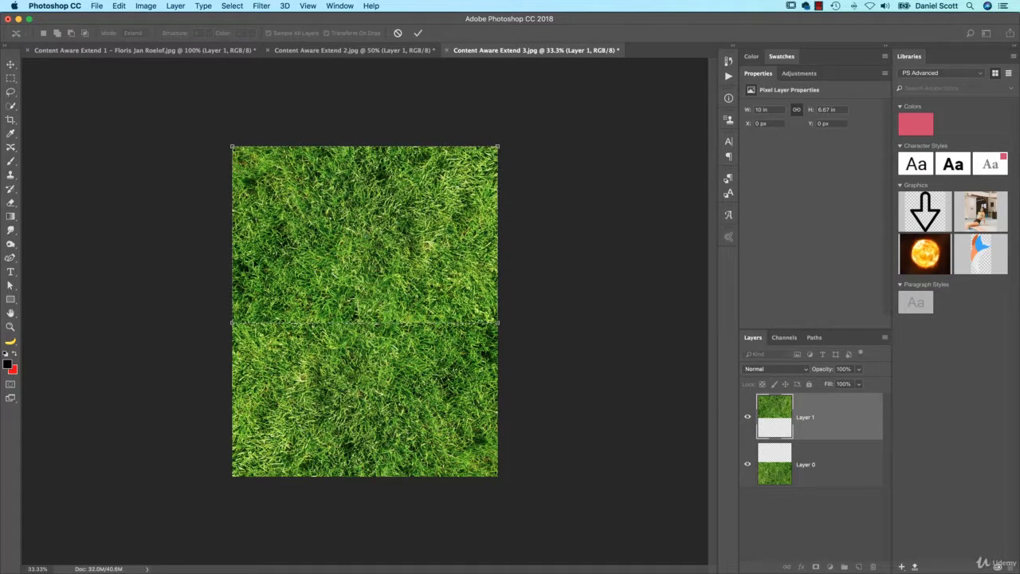
pyautogui.moveTo(644, 220); pyautogui.dragTo(216, 220)
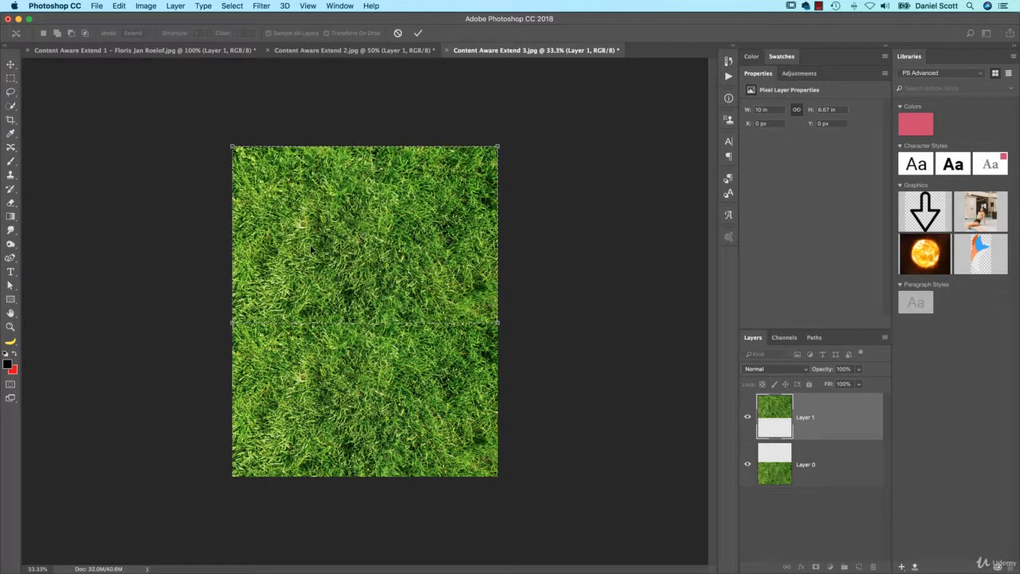
# - Commit the upward grass extension with Structure 4 and Color 2, and examine the blend along the seam
pyautogui.press('super+plus')
pyautogui.press('super+plus')
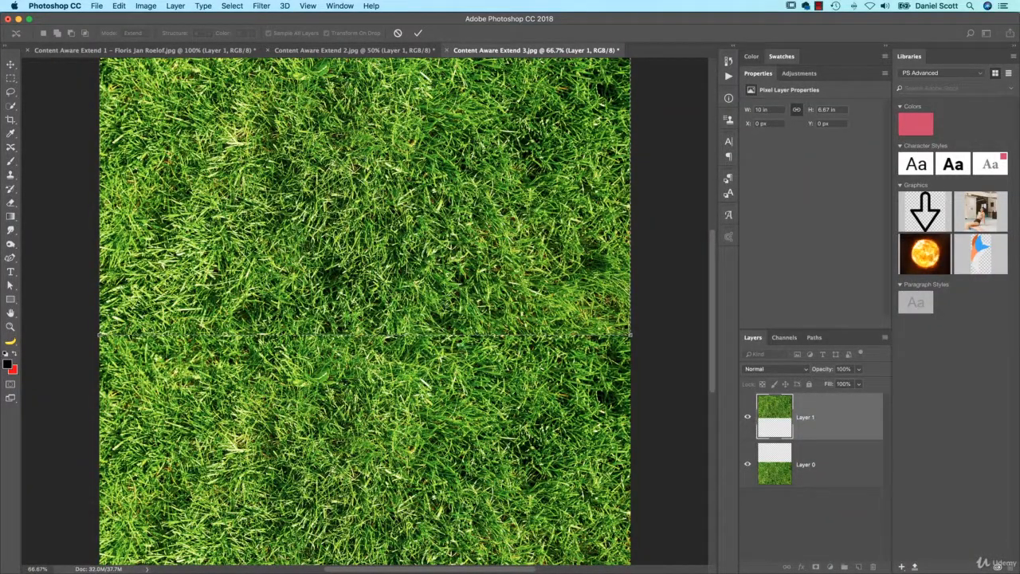
pyautogui.press('Return')
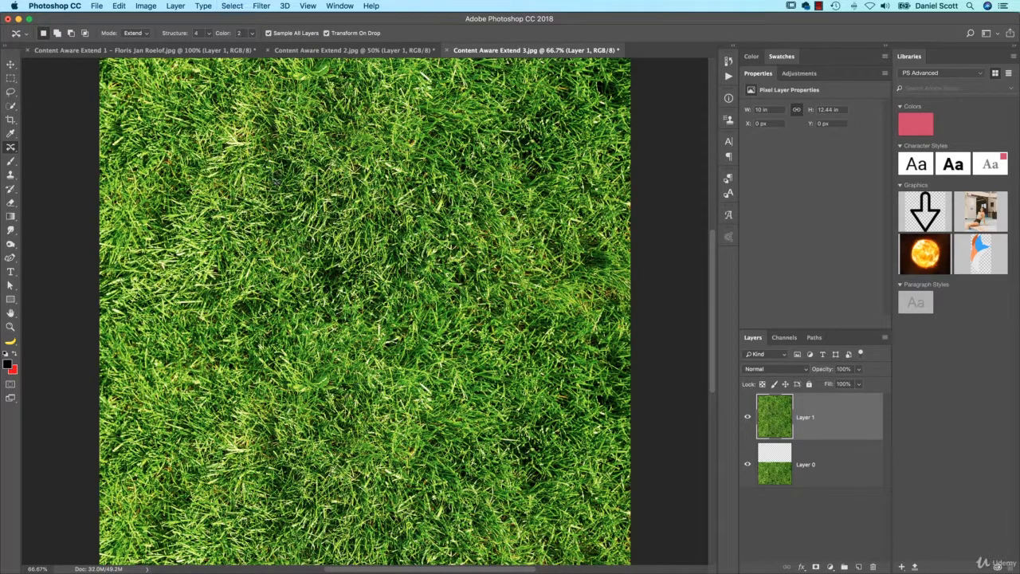
pyautogui.scroll(-5, 298, 259)
pyautogui.hscroll(-2, 298, 259)
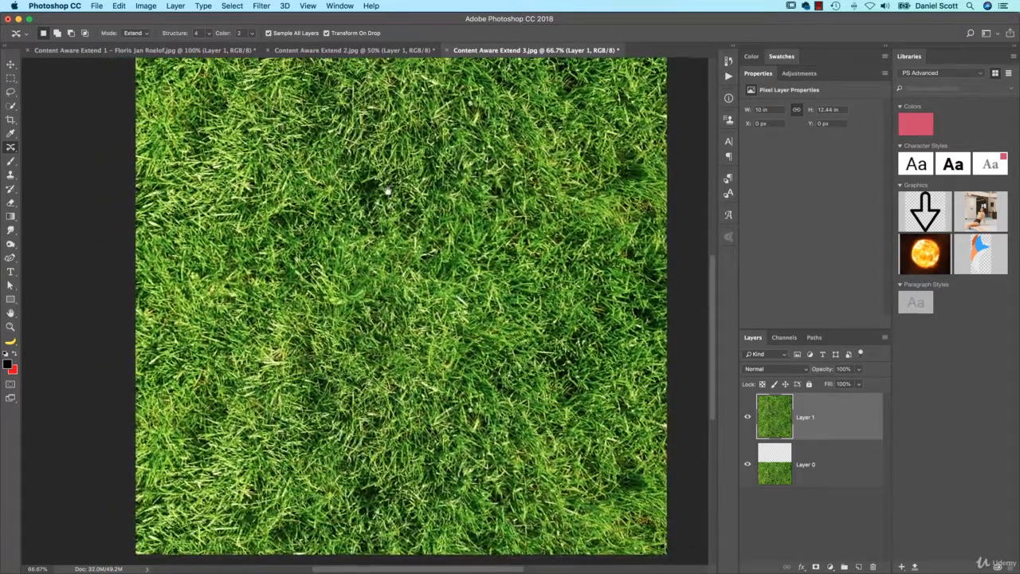
pyautogui.scroll(5, 415, 271)
pyautogui.hscroll(1, 415, 271)
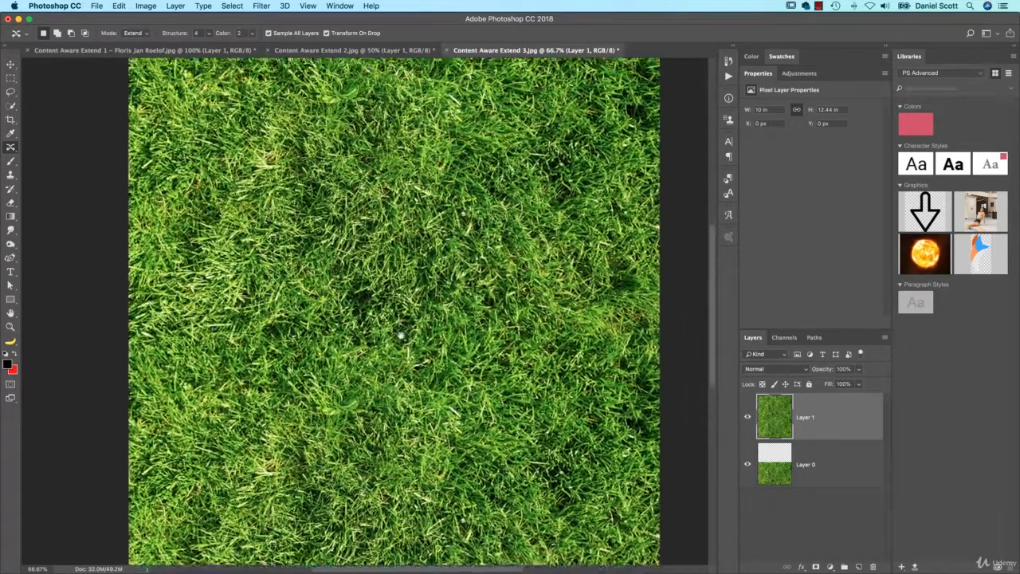
pyautogui.scroll(2, 389, 311)
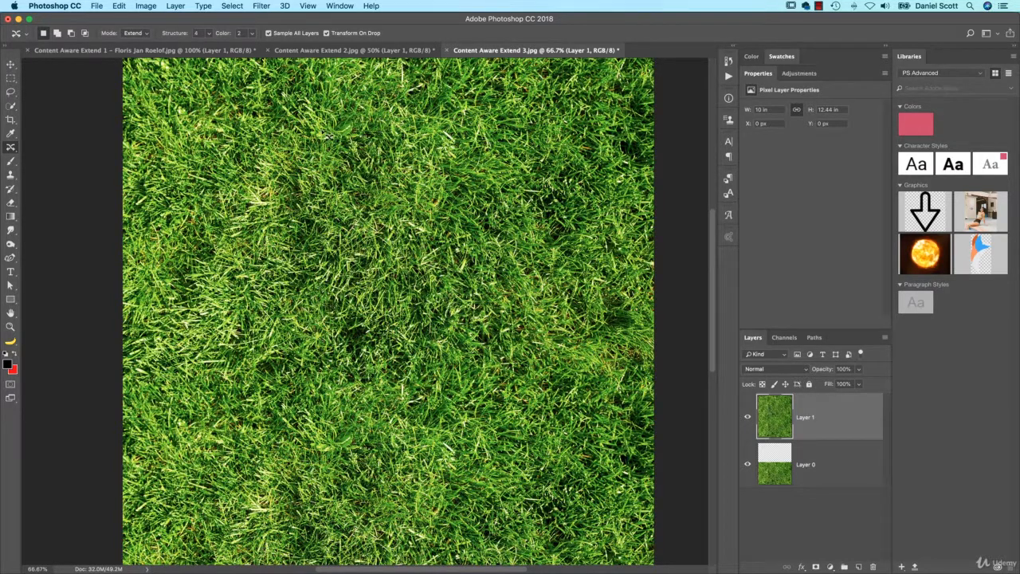
# - Replace two repeated areas in the upper grass with the Patch Tool in Source mode, deselecting after each
pyautogui.click(14, 149)
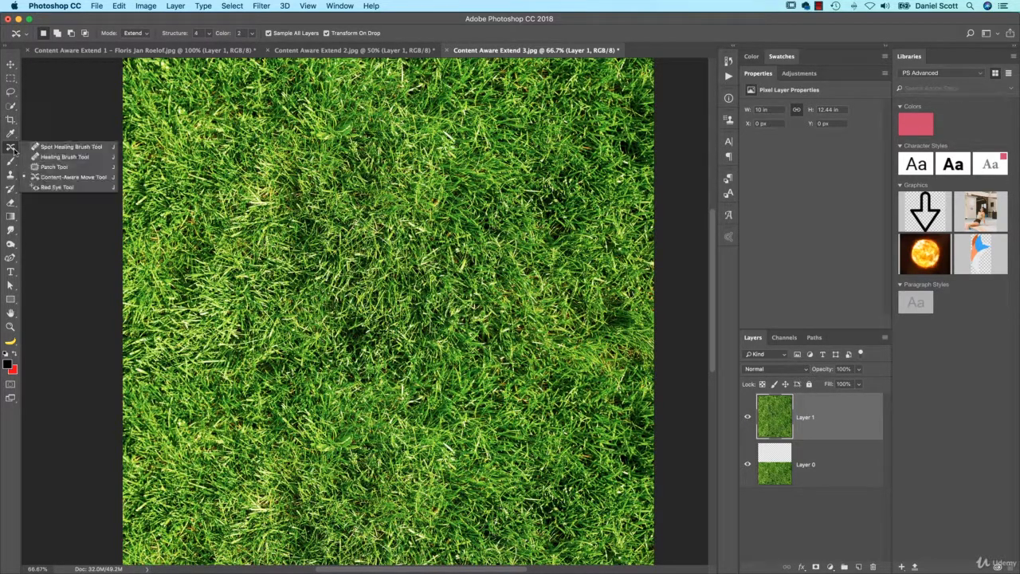
pyautogui.click(54, 167)
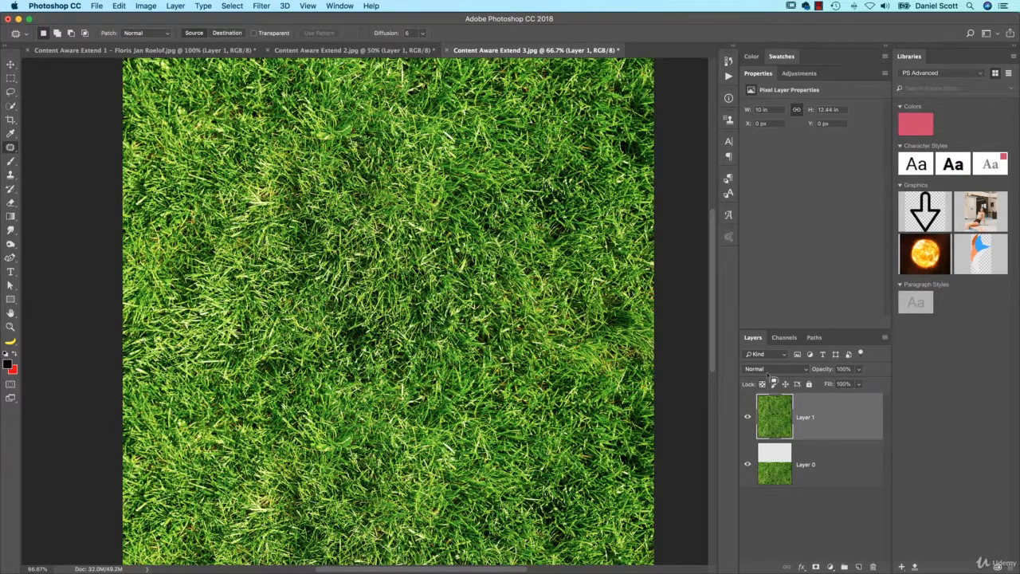
pyautogui.moveTo(361, 126)
pyautogui.mouseDown()
pyautogui.moveTo(328, 130)
pyautogui.moveTo(357, 153)
pyautogui.moveTo(363, 117)
pyautogui.moveTo(446, 192)
pyautogui.mouseUp()
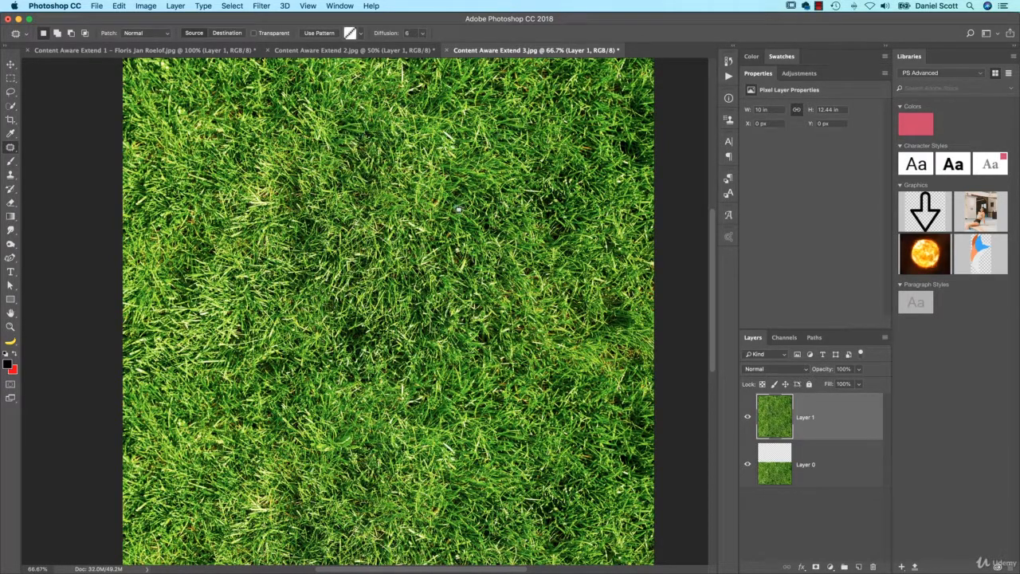
pyautogui.press('super+d')
pyautogui.scroll(-3, 336, 330)
pyautogui.hscroll(-2, 337, 330)
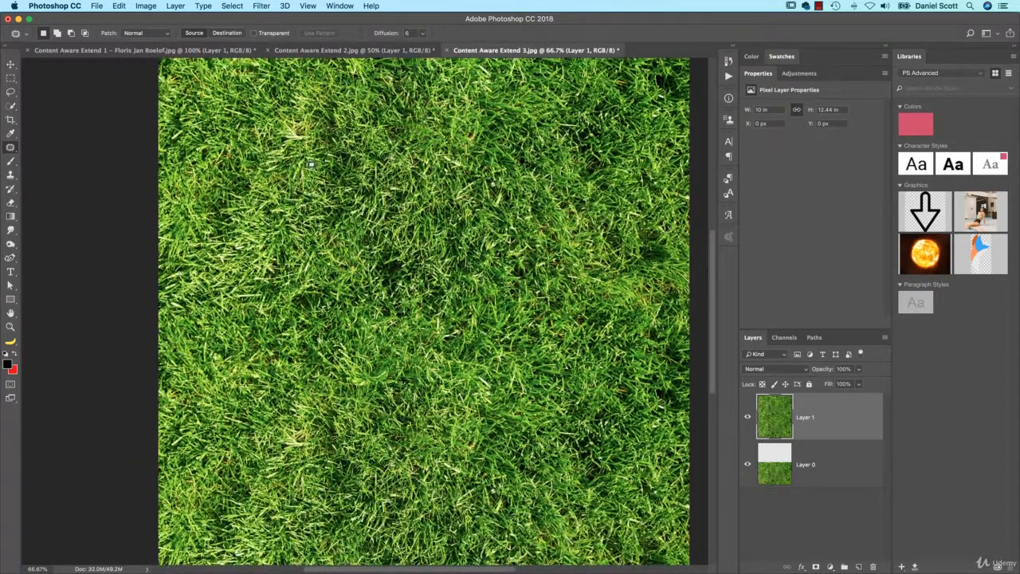
pyautogui.moveTo(320, 162)
pyautogui.mouseDown()
pyautogui.moveTo(318, 121)
pyautogui.moveTo(536, 210)
pyautogui.mouseUp()
pyautogui.press('super+d')
# - Examine the patched grass for repeating areas and return to Content Aware Extend 2.jpg
pyautogui.moveTo(447, 205); pyautogui.dragTo(392, 258)
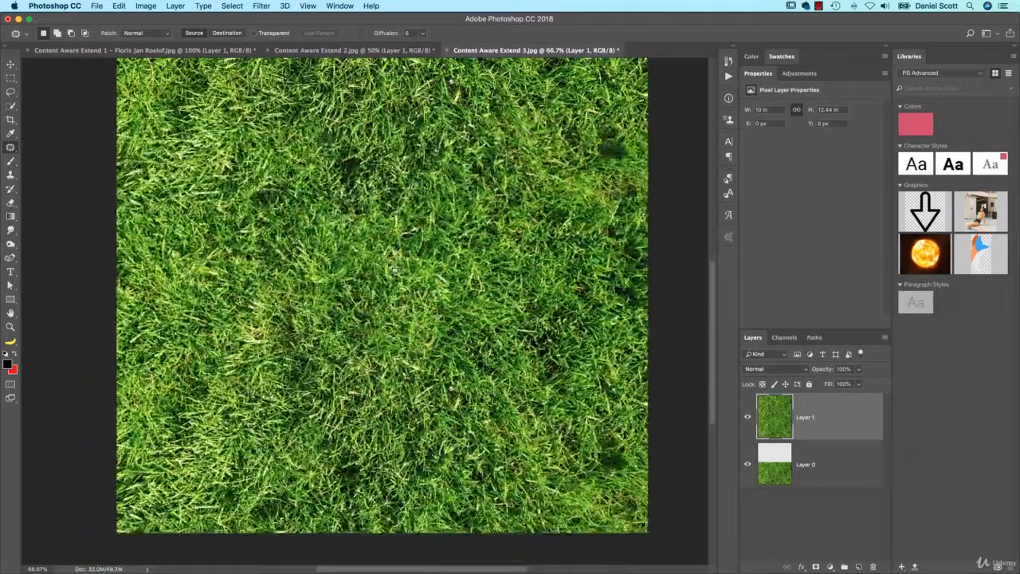
pyautogui.moveTo(467, 230); pyautogui.dragTo(504, 406)
pyautogui.moveTo(390, 177); pyautogui.dragTo(477, 232)
pyautogui.press('super+plus')
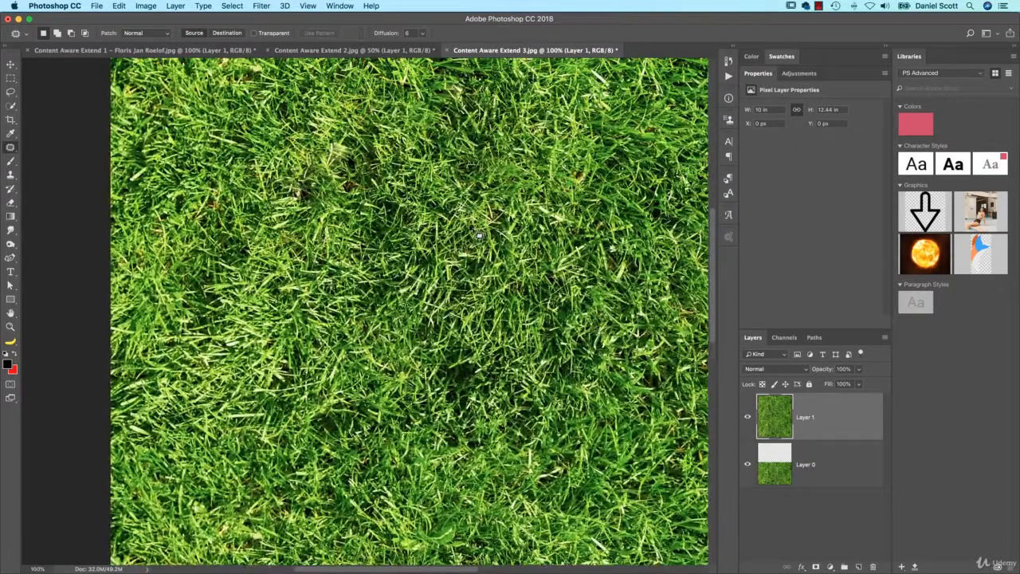
pyautogui.press('super+minus')
pyautogui.press('super+minus')
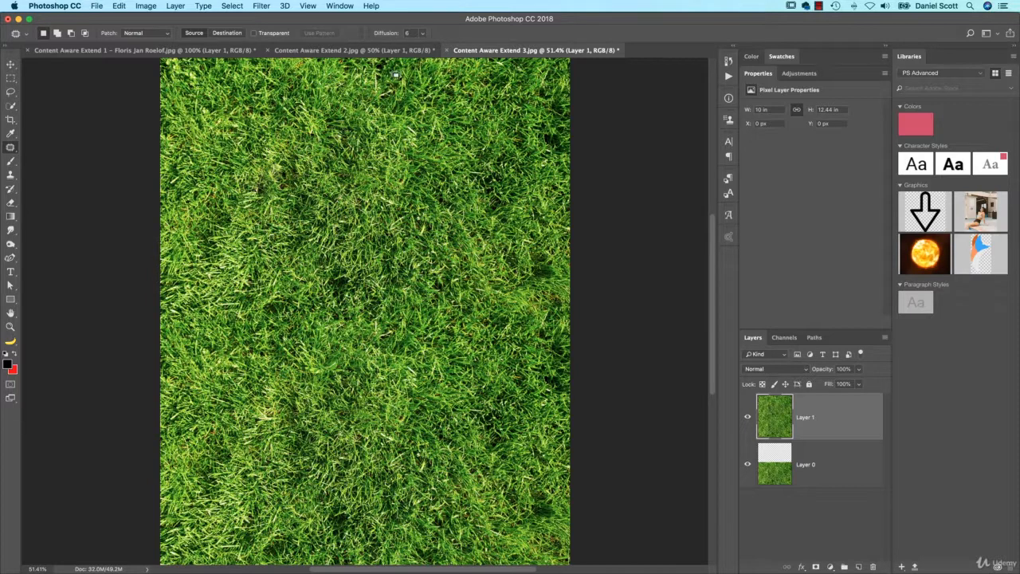
pyautogui.click(386, 50)
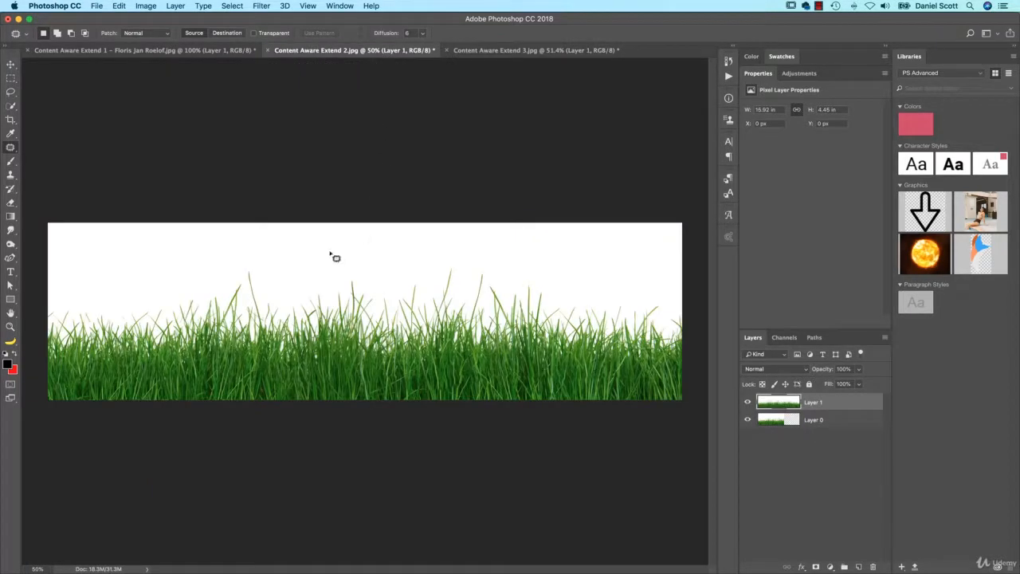